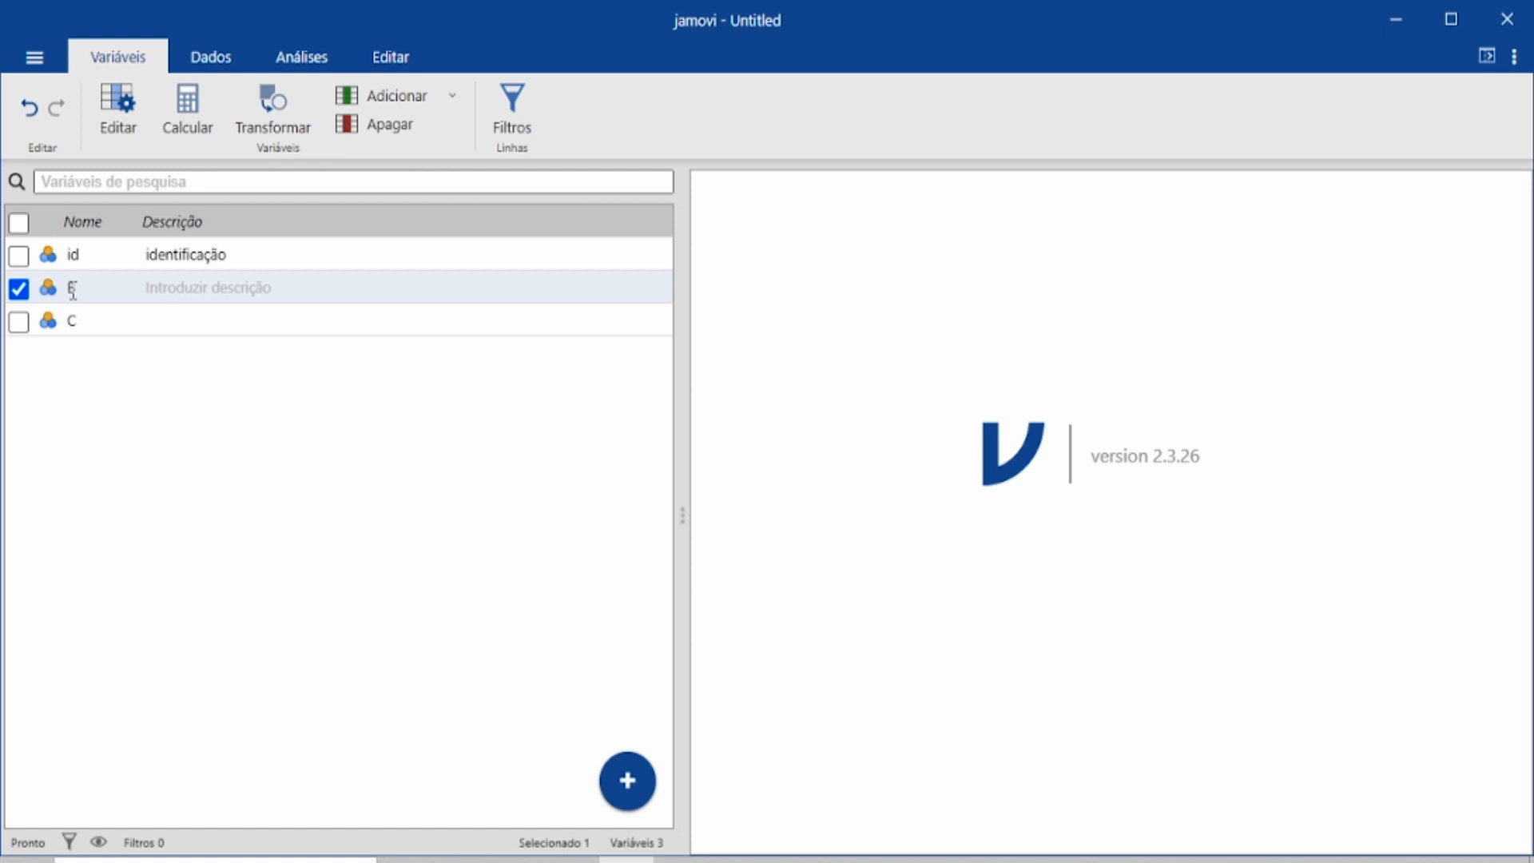
- Name the second variable idade and give it the description anos
double_click(103, 286)
type("idd")
key("BackSpace")
type("ade")
left_click(194, 288)
type("anos")
double_click(183, 290)
- Rename variable C as peso and give it the description kg
left_click(73, 324)
double_click(73, 322)
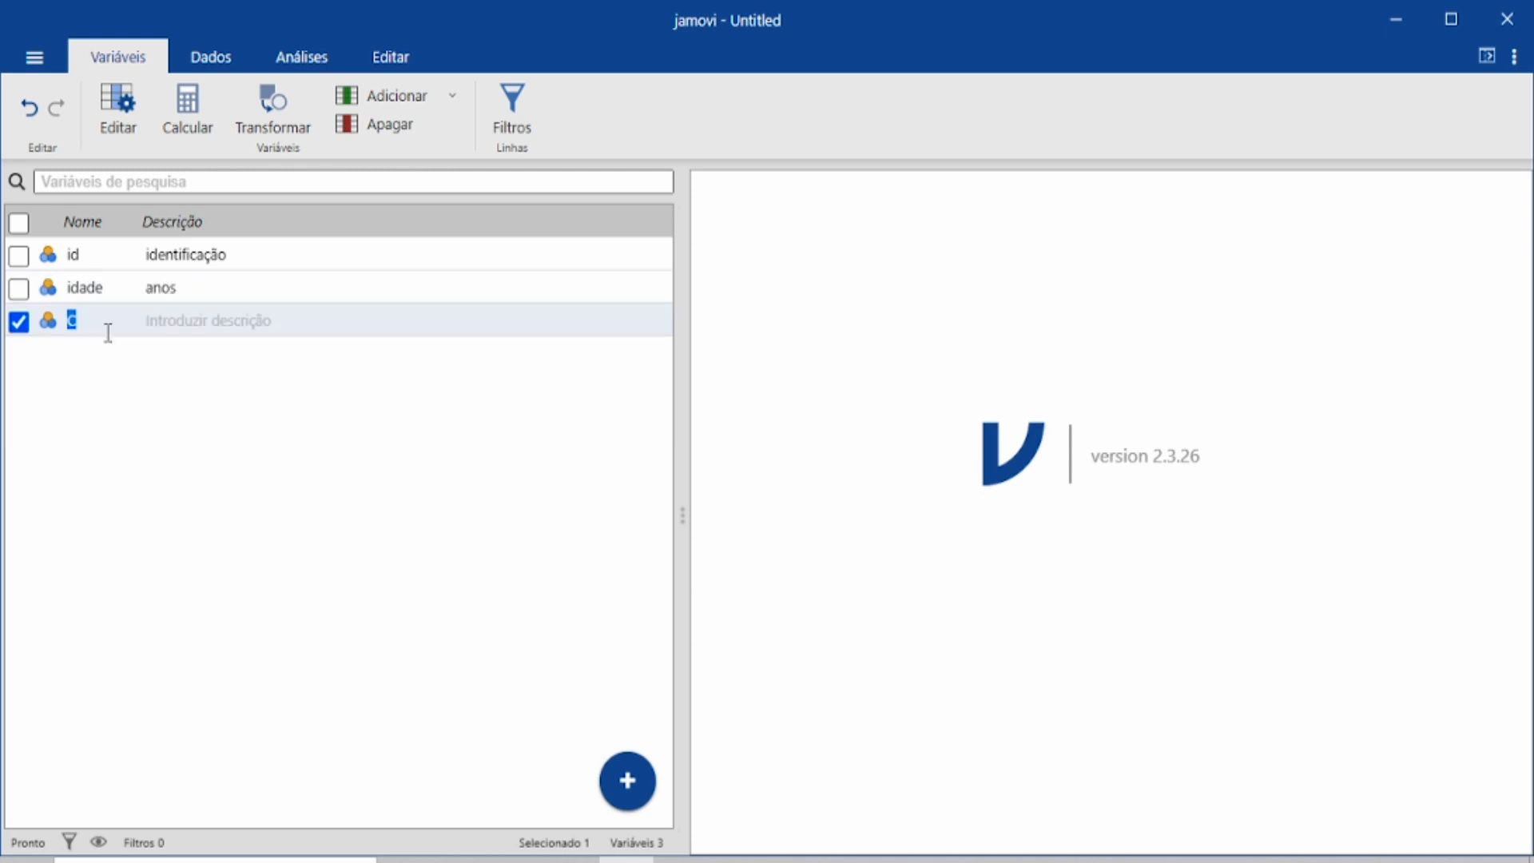
type("peso")
key("Tab")
type("kg")
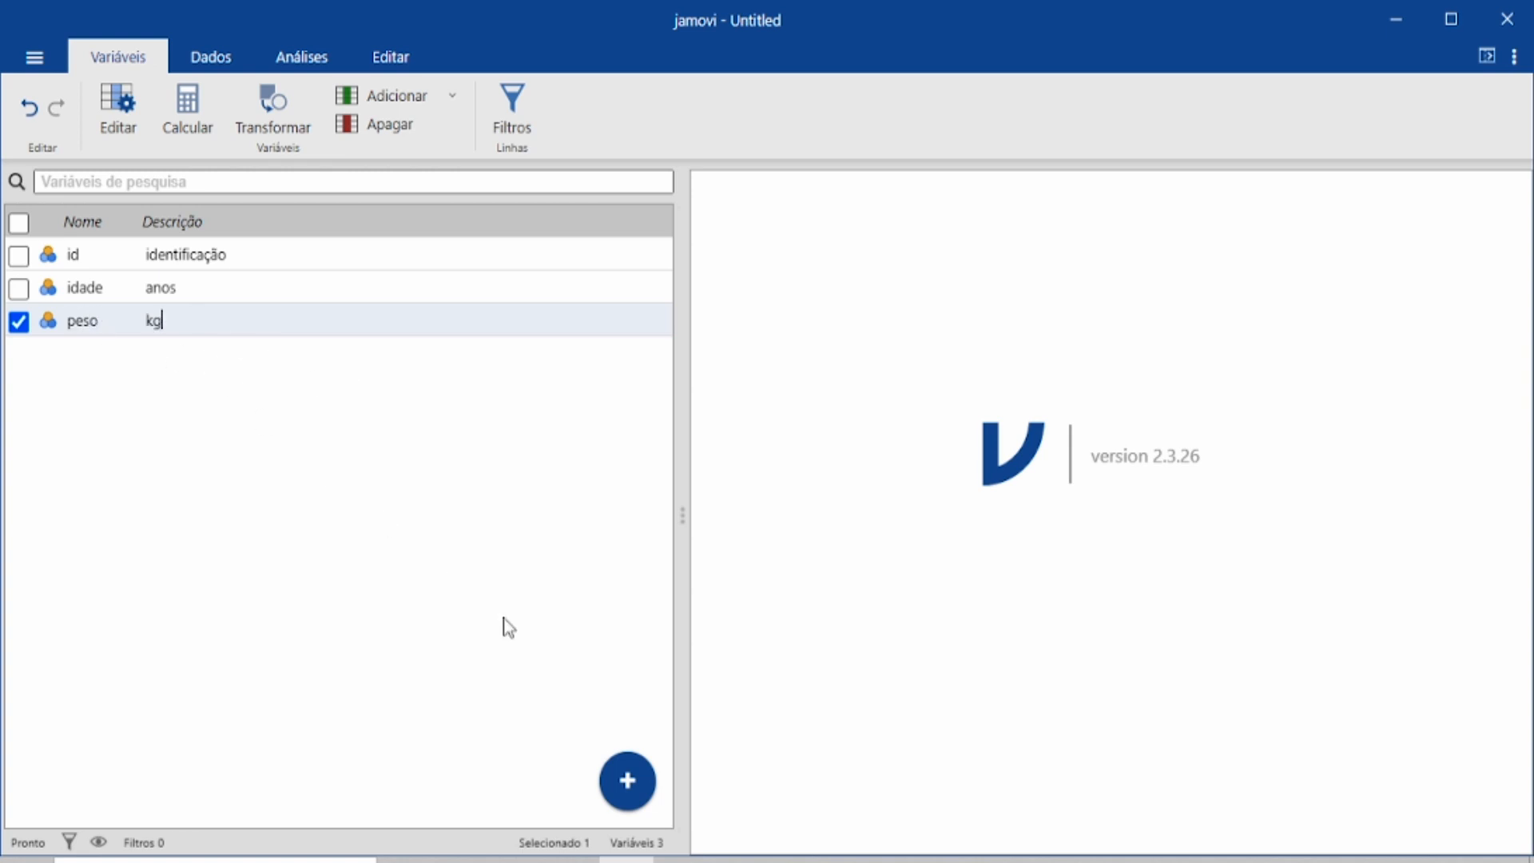
- Append a new data variable named estatura with the description m
left_click(626, 775)
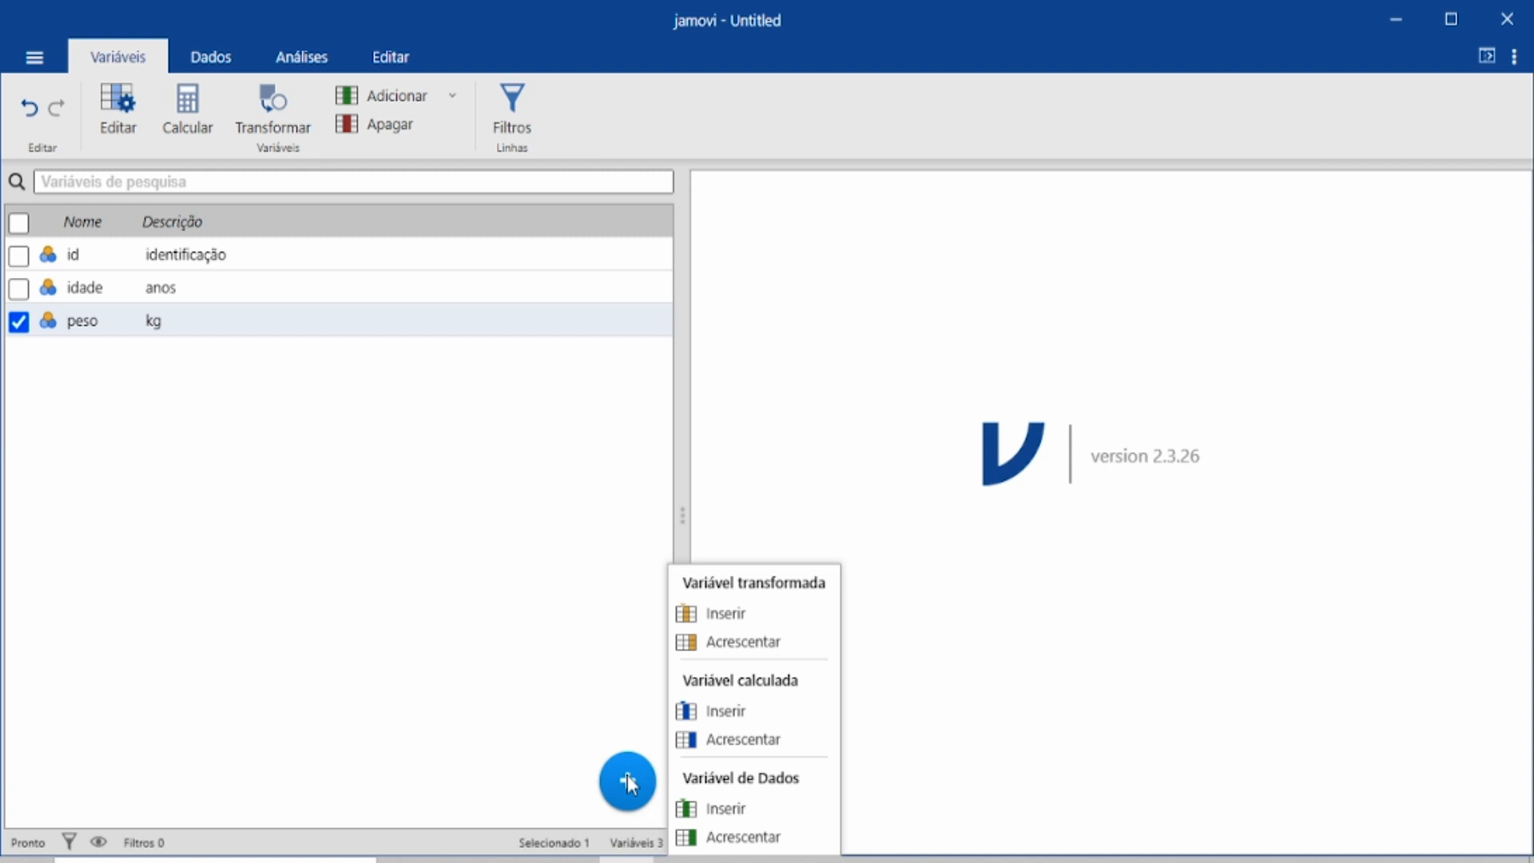
left_click(746, 839)
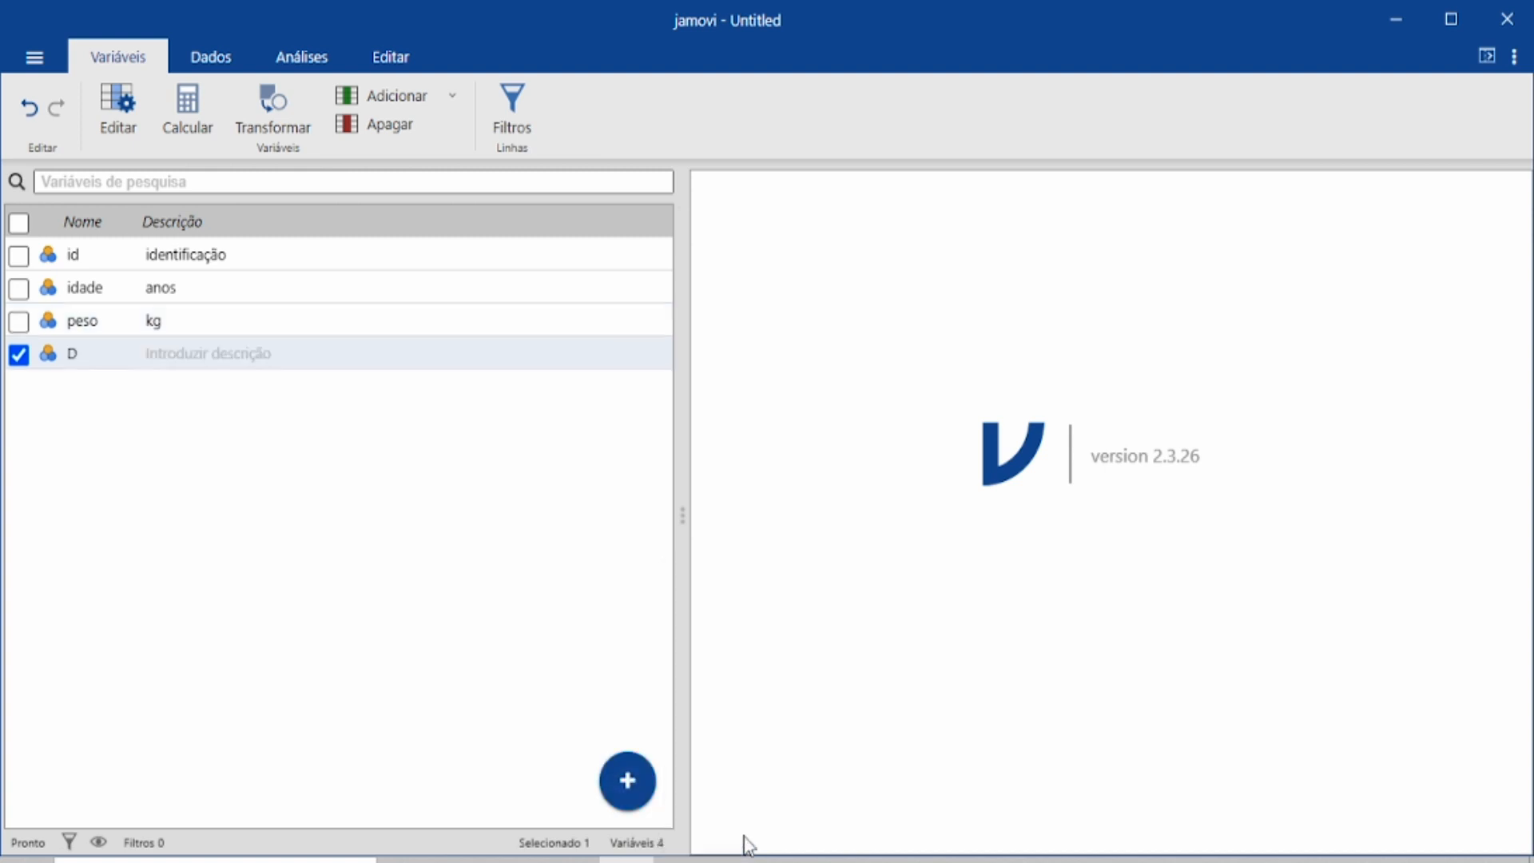
left_click(91, 356)
type("estátura")
key("Tab")
type("m")
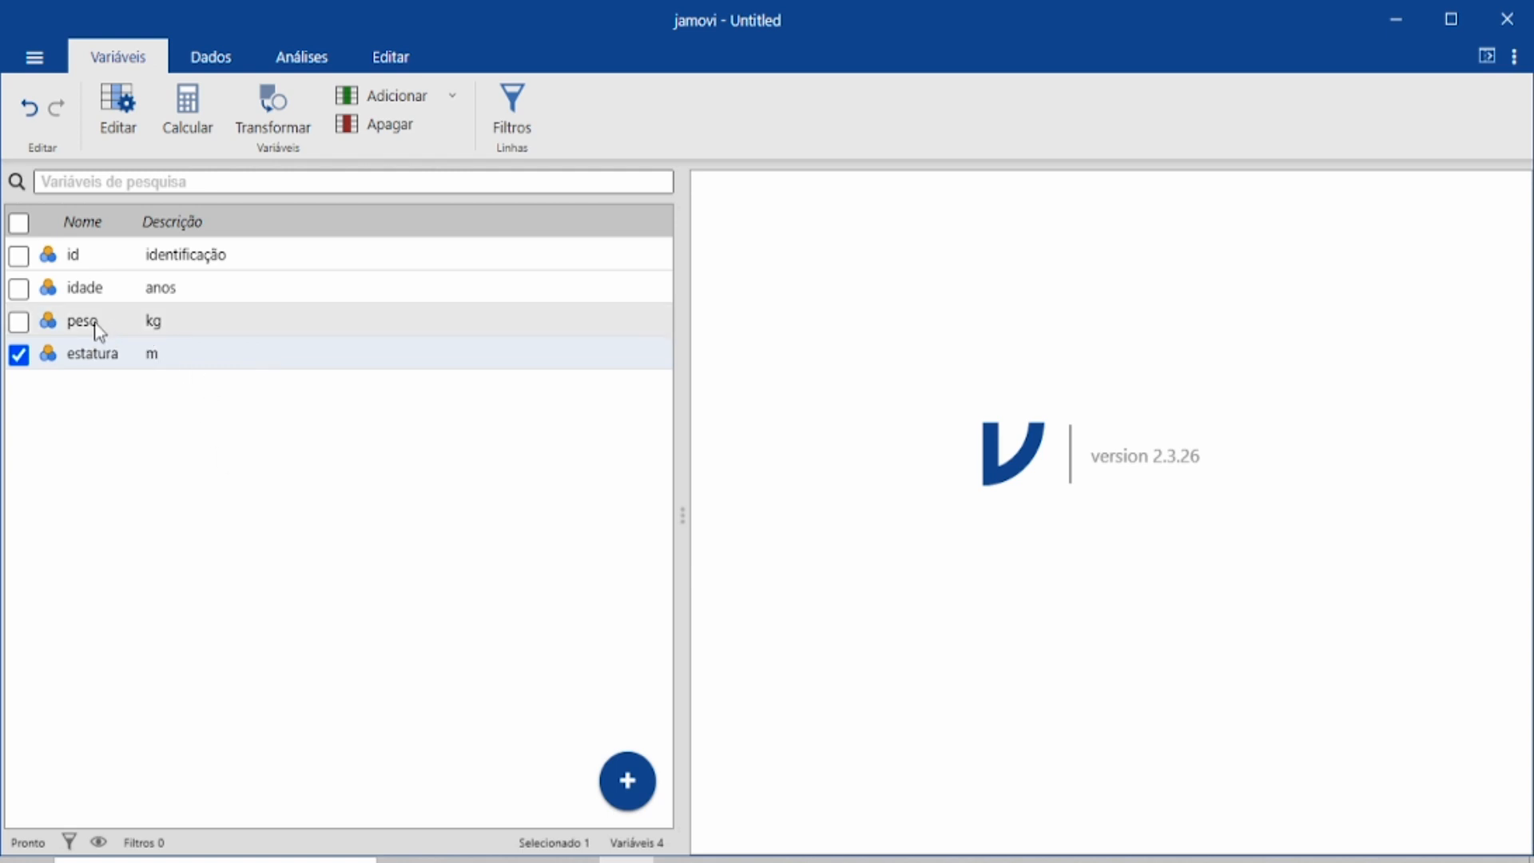
- Append a calculated variable named imc with the description kg/m2 and open its settings for editing
left_click(629, 783)
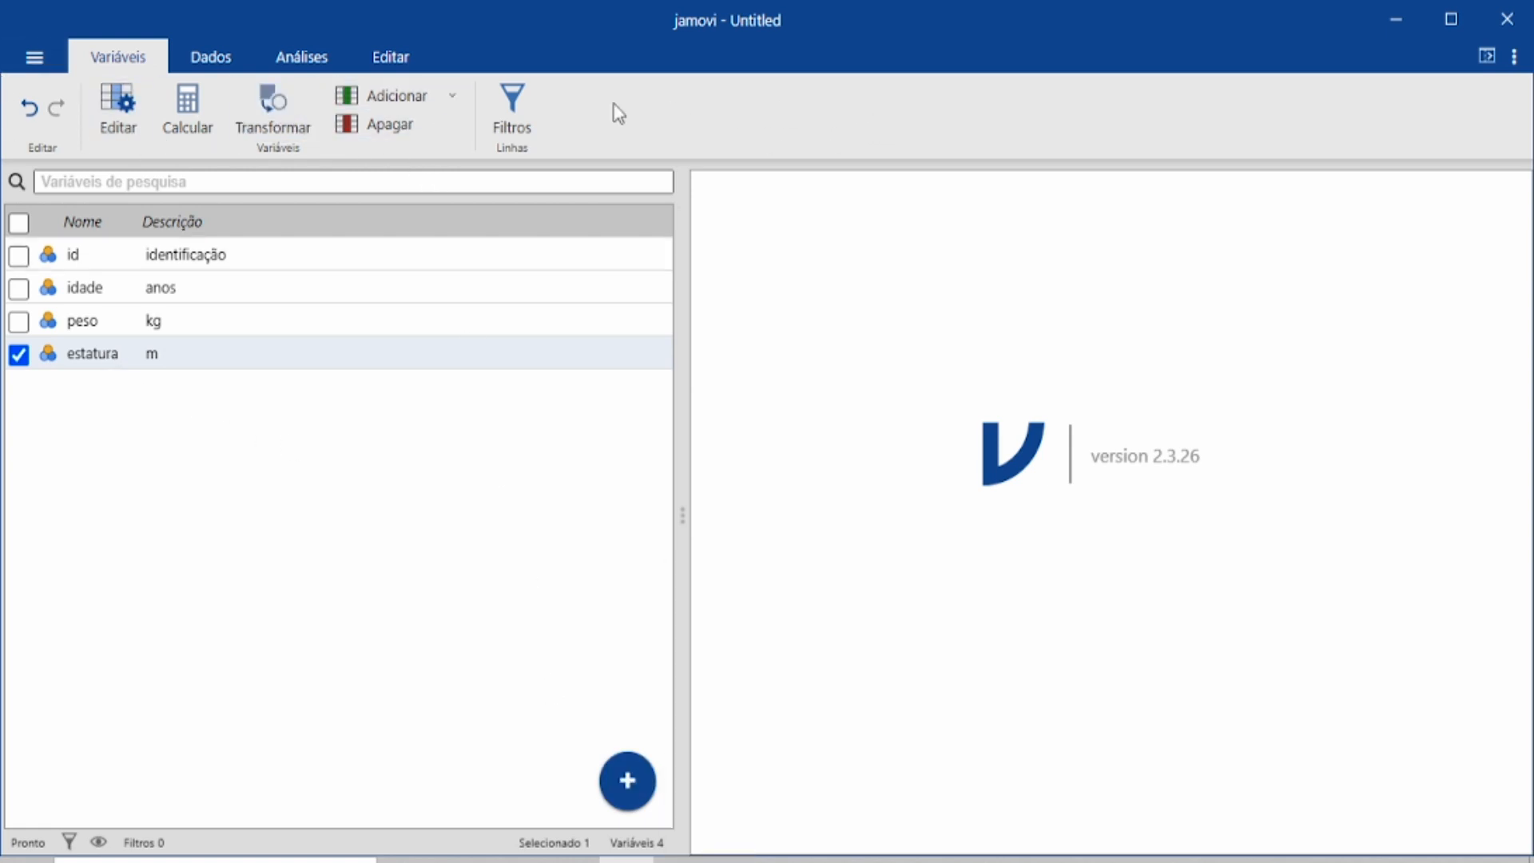
left_click(454, 100)
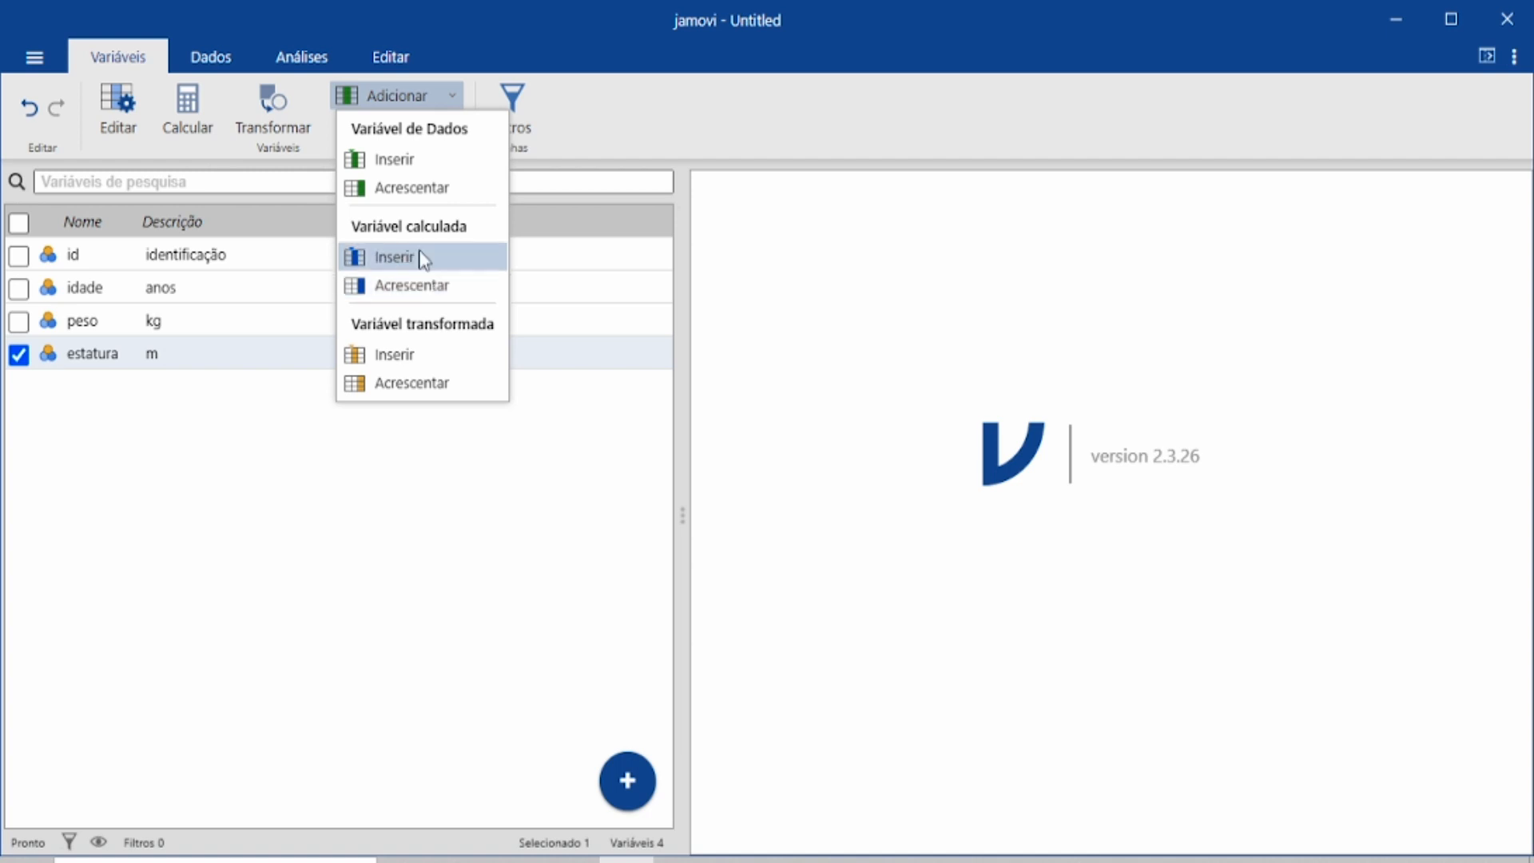
left_click(421, 286)
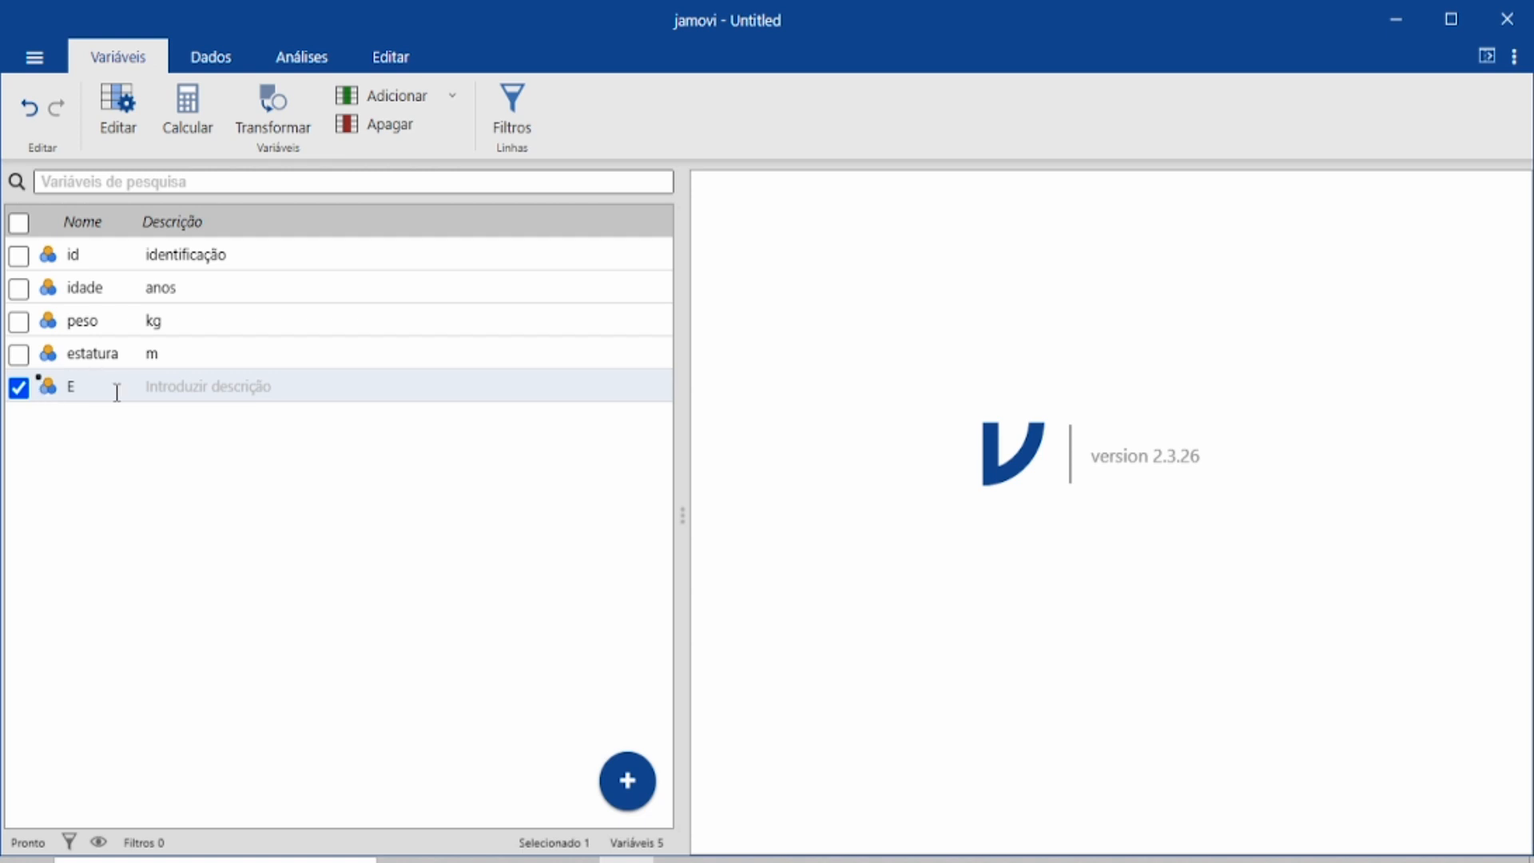
left_click(81, 389)
type("imc")
left_click(172, 389)
type("kg/m2")
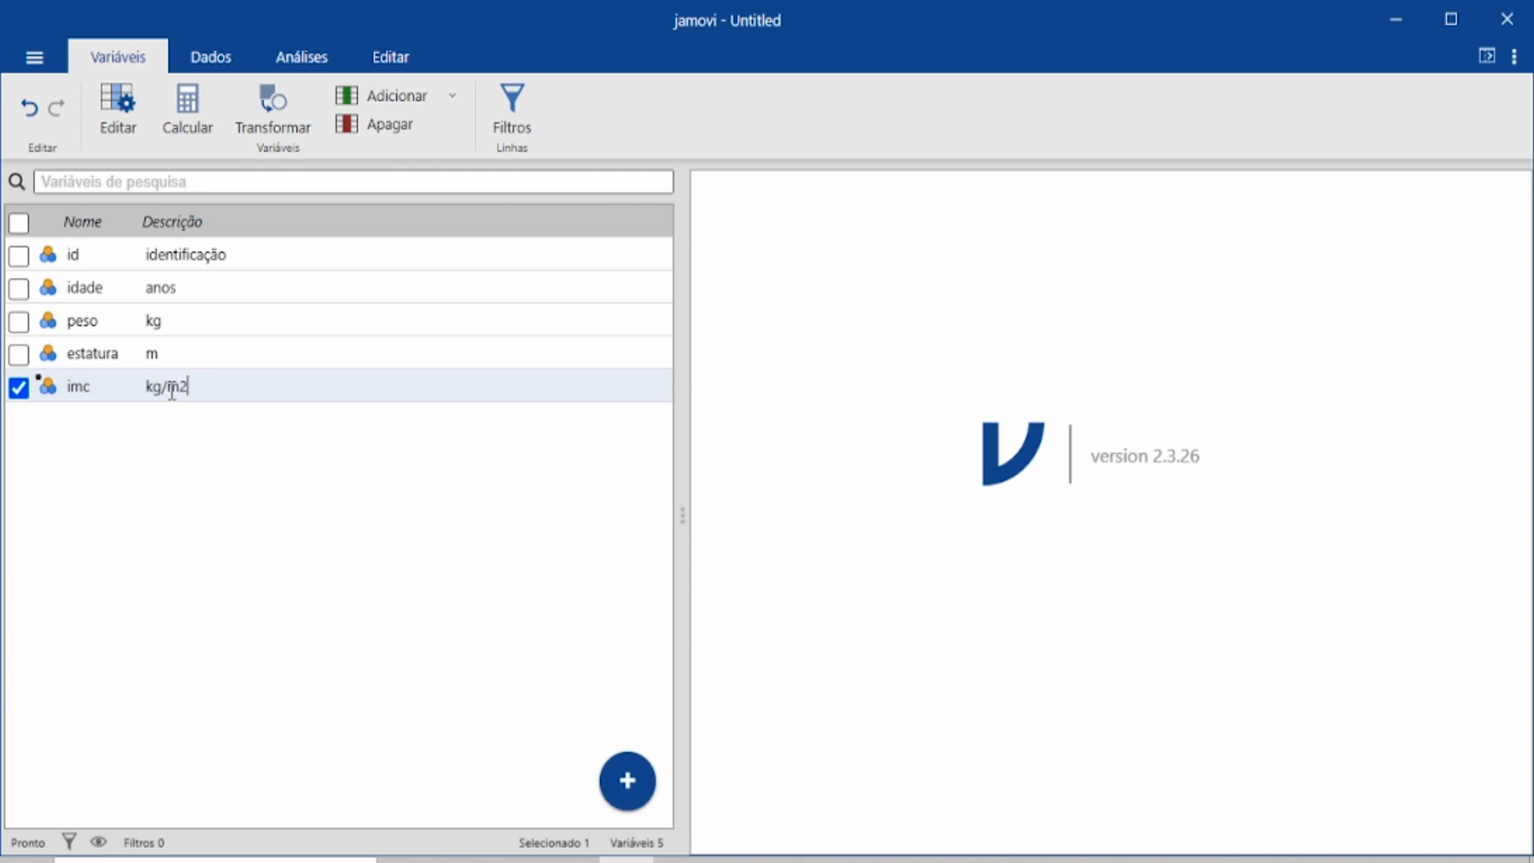
key("Return")
left_click(117, 105)
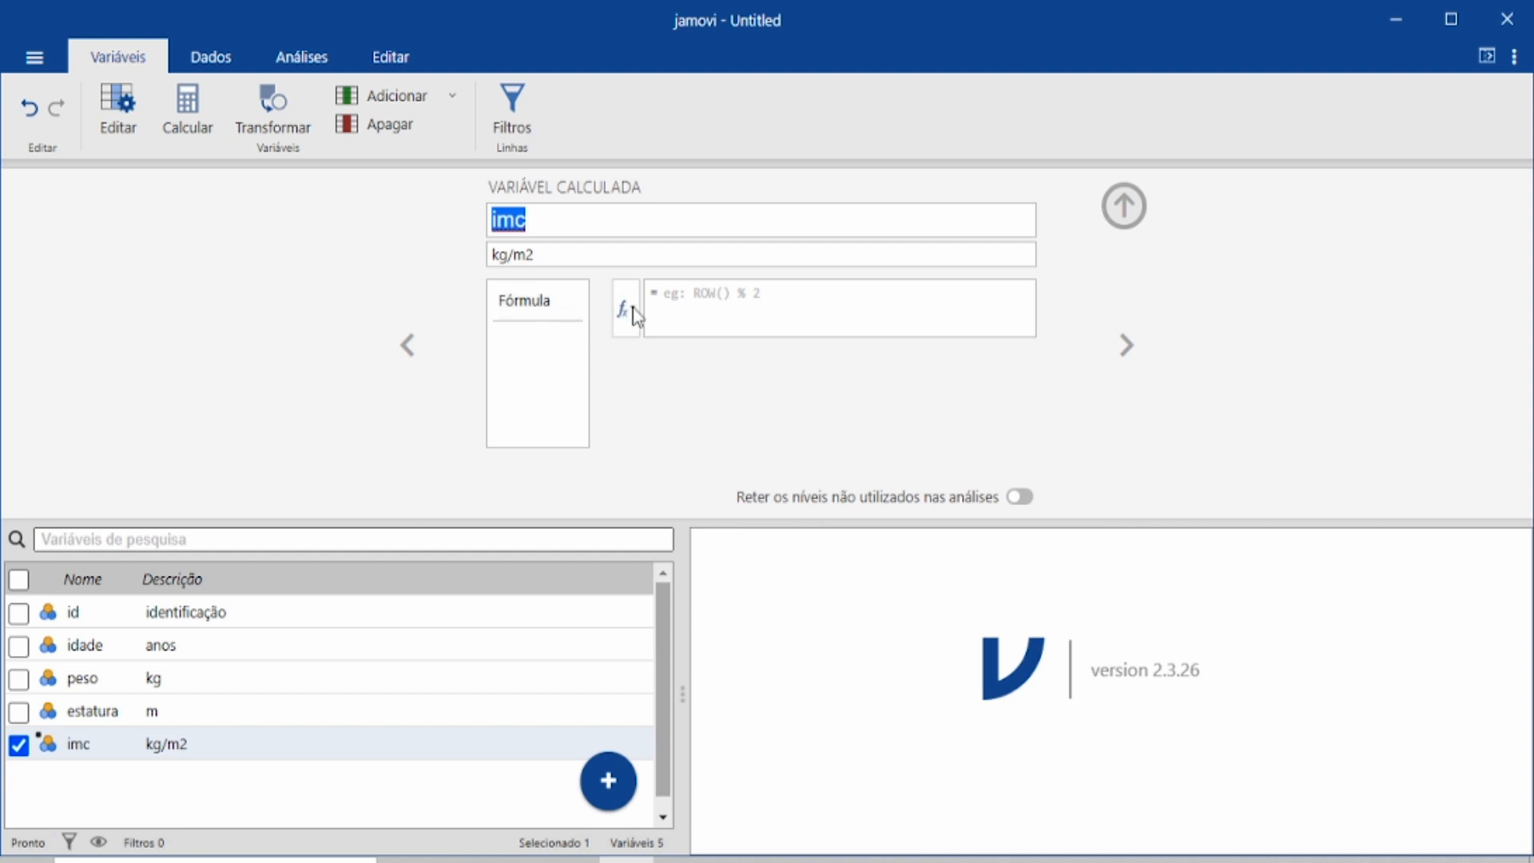
- Try to define the imc formula as peso/SQRT(estatura) using the listed functions and variables
left_click(693, 294)
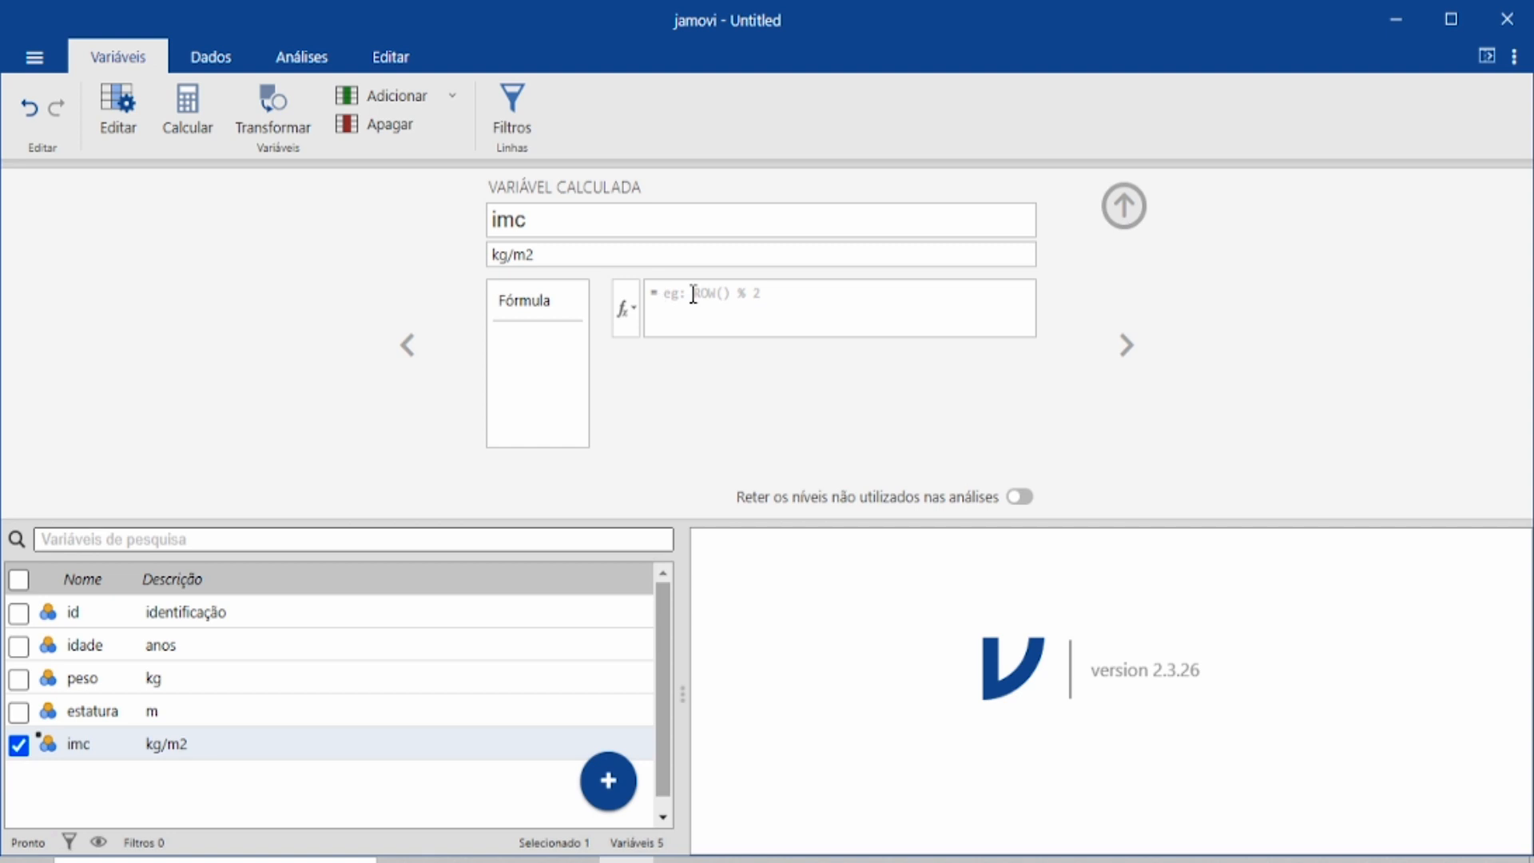
left_click(633, 315)
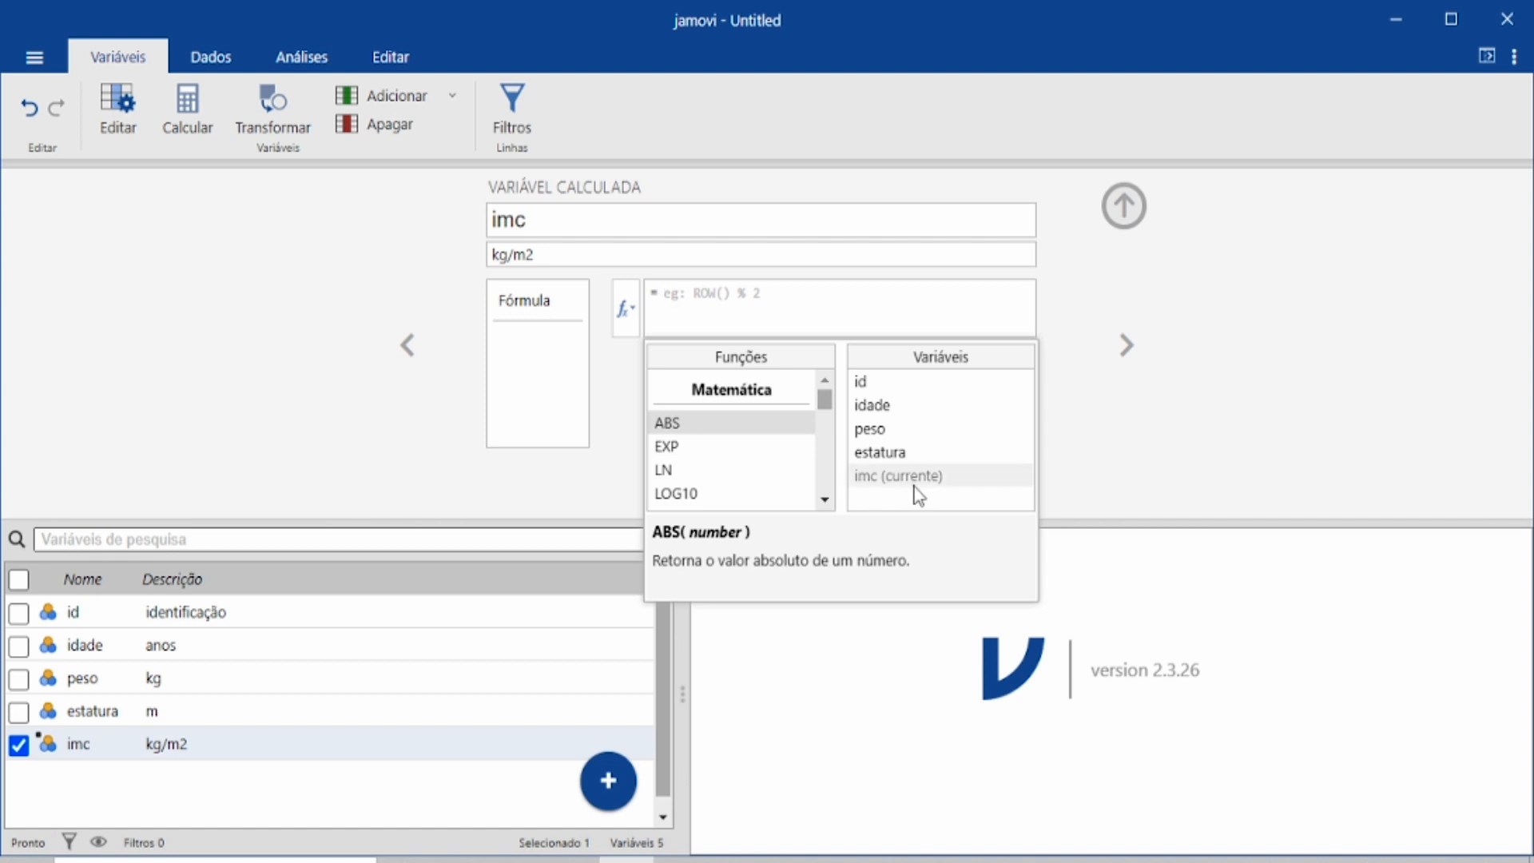
left_click(875, 429)
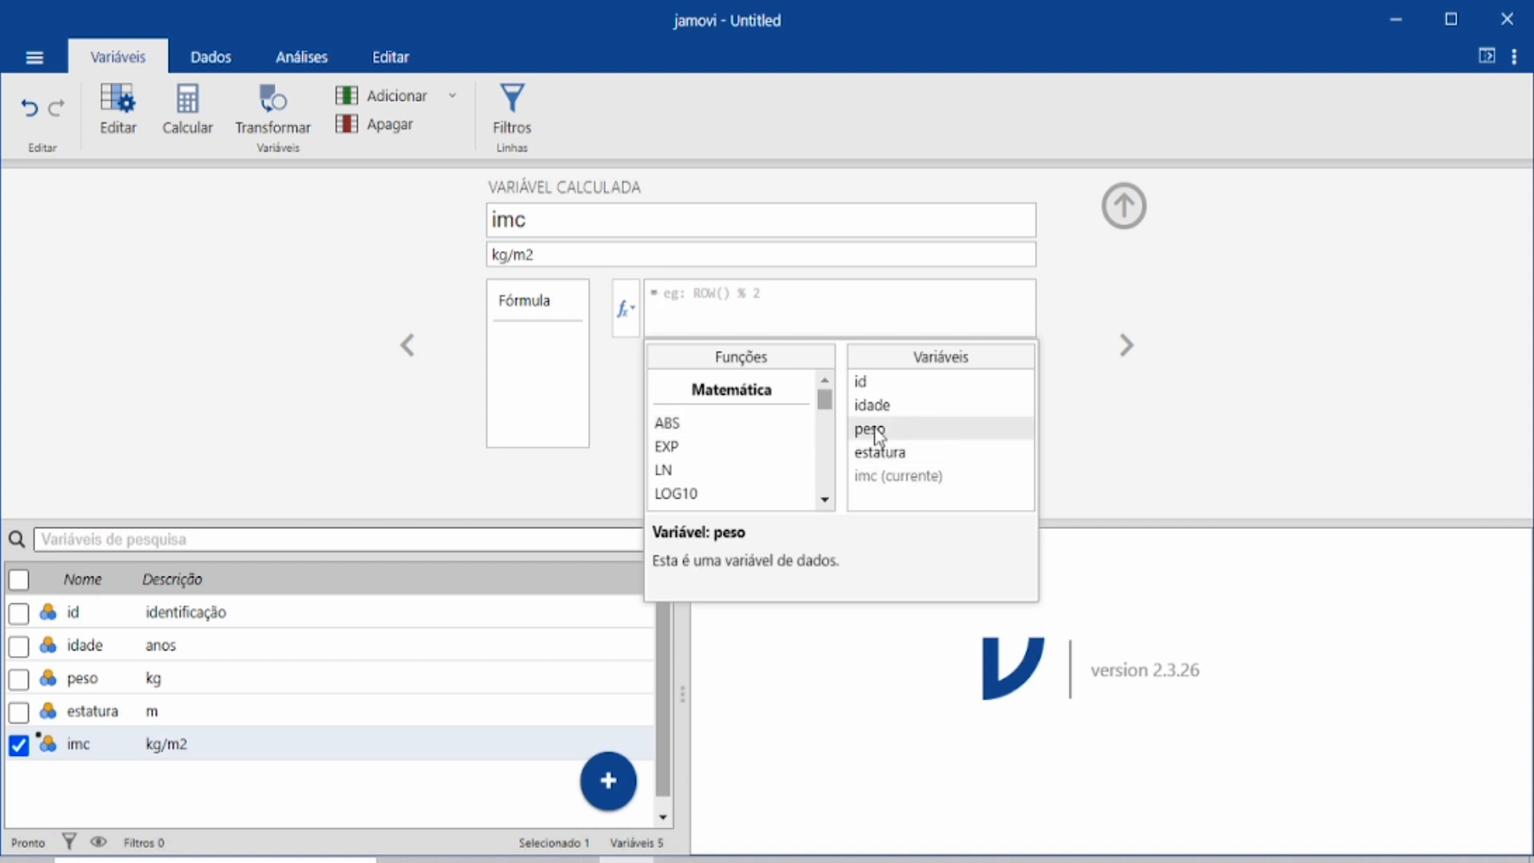
double_click(876, 431)
type("/")
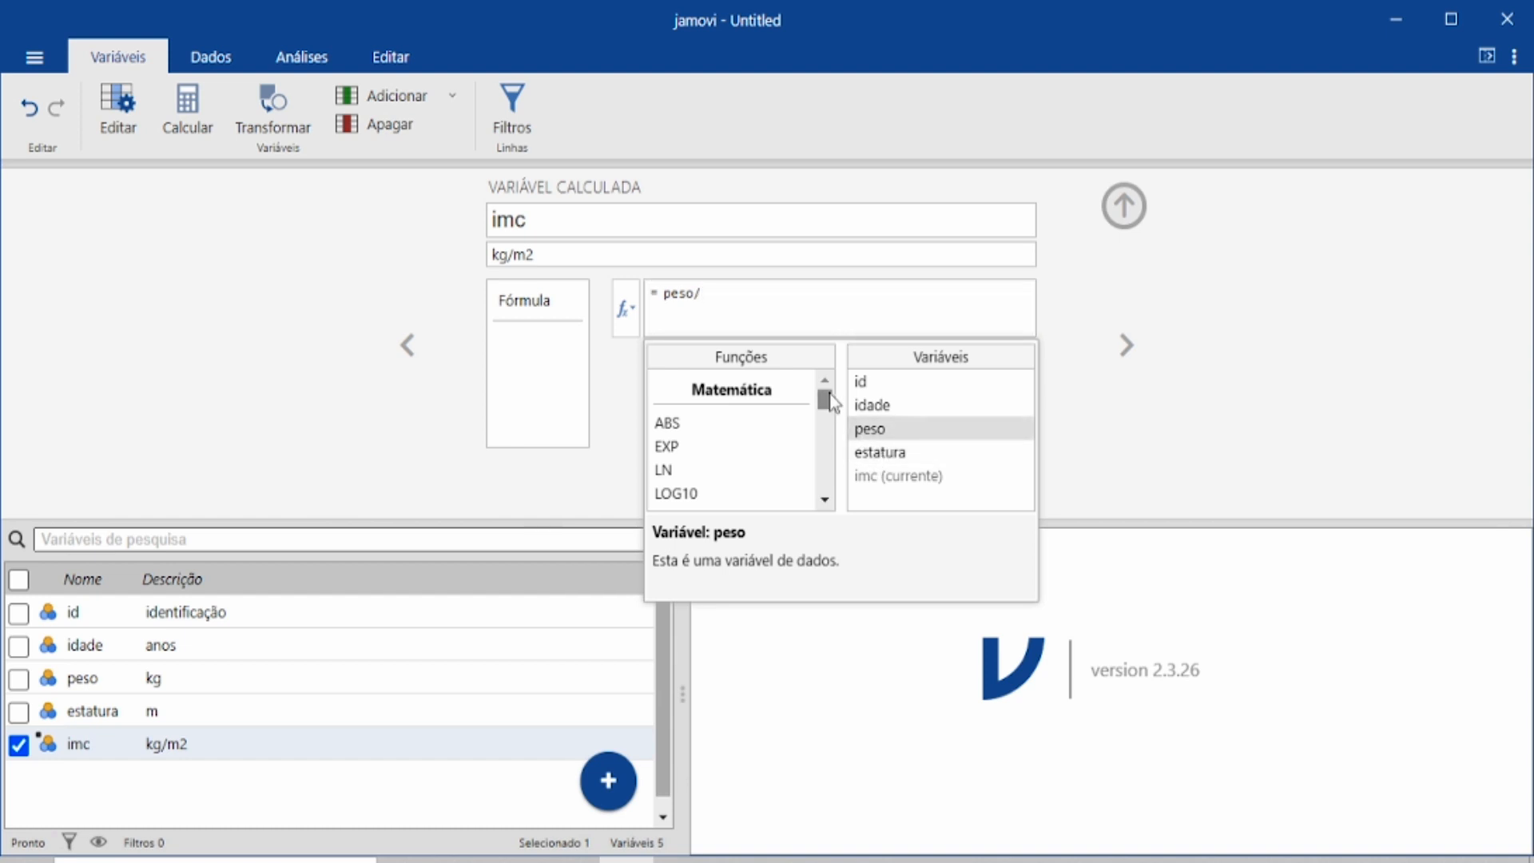
left_click(826, 502)
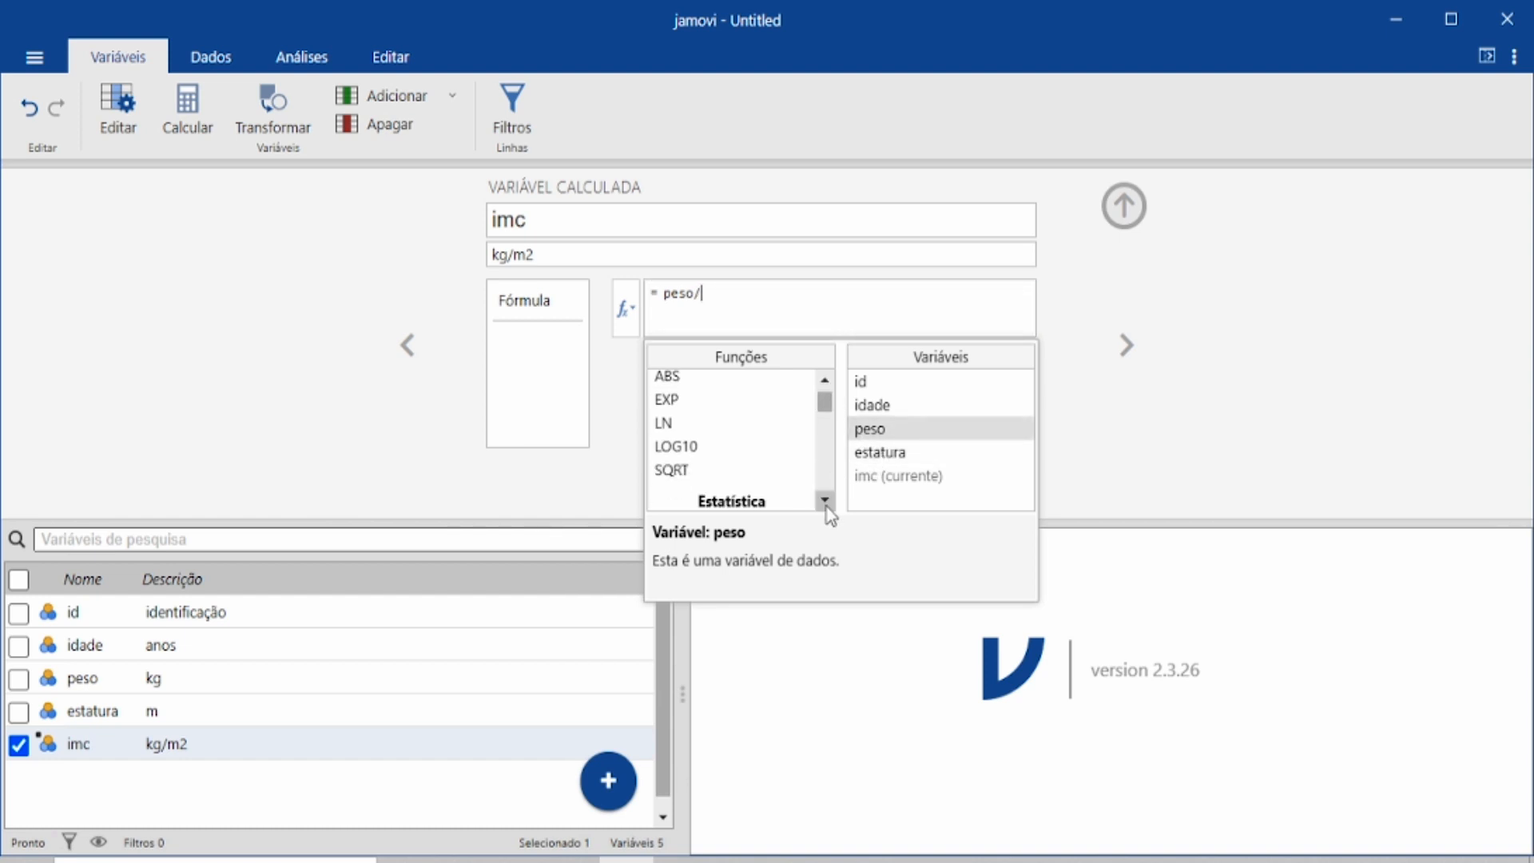
left_click(825, 380)
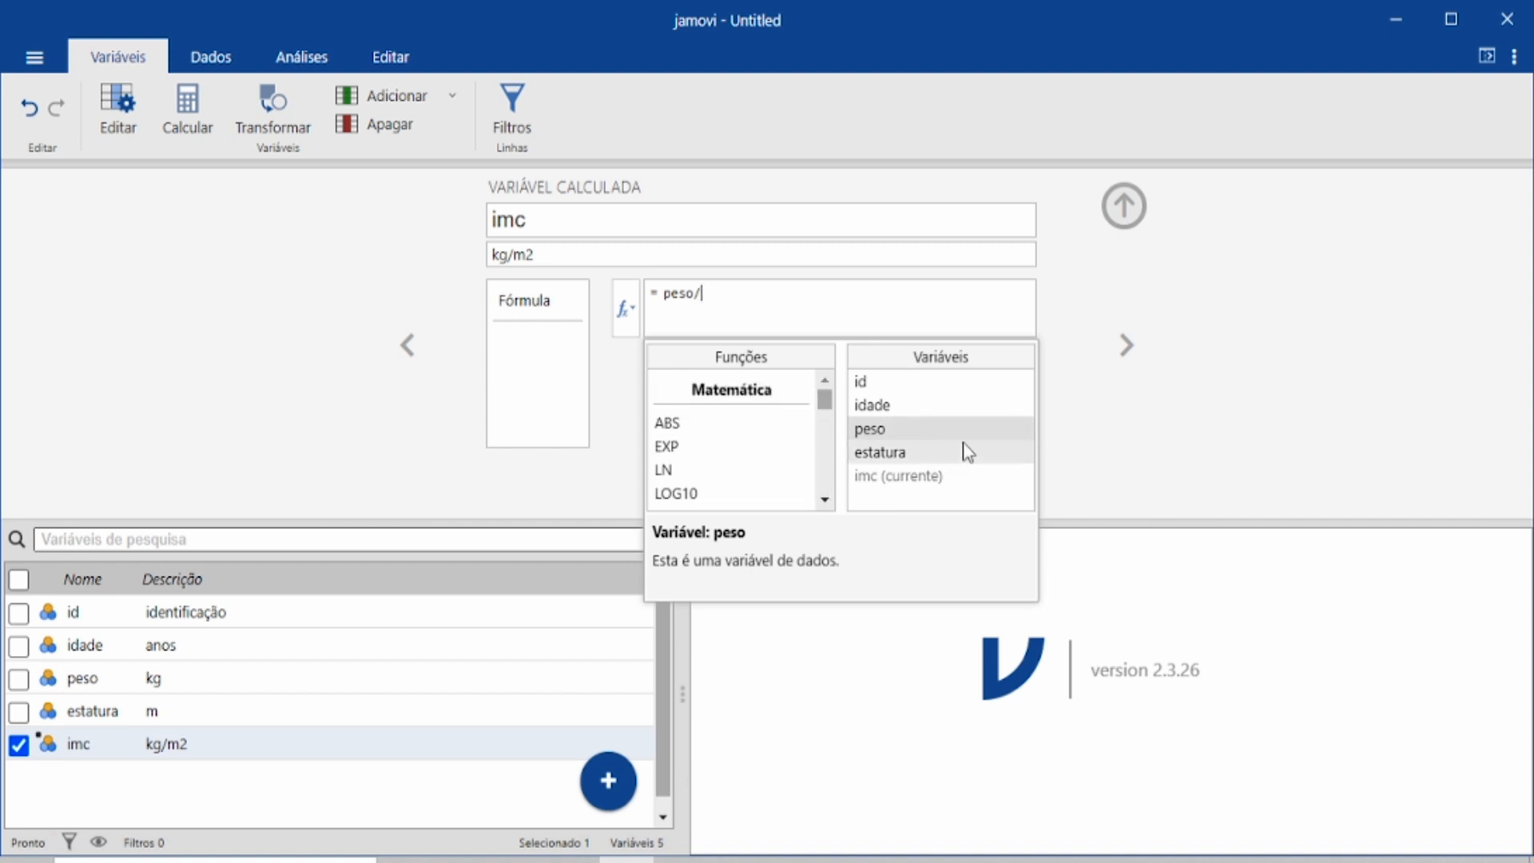
type("(")
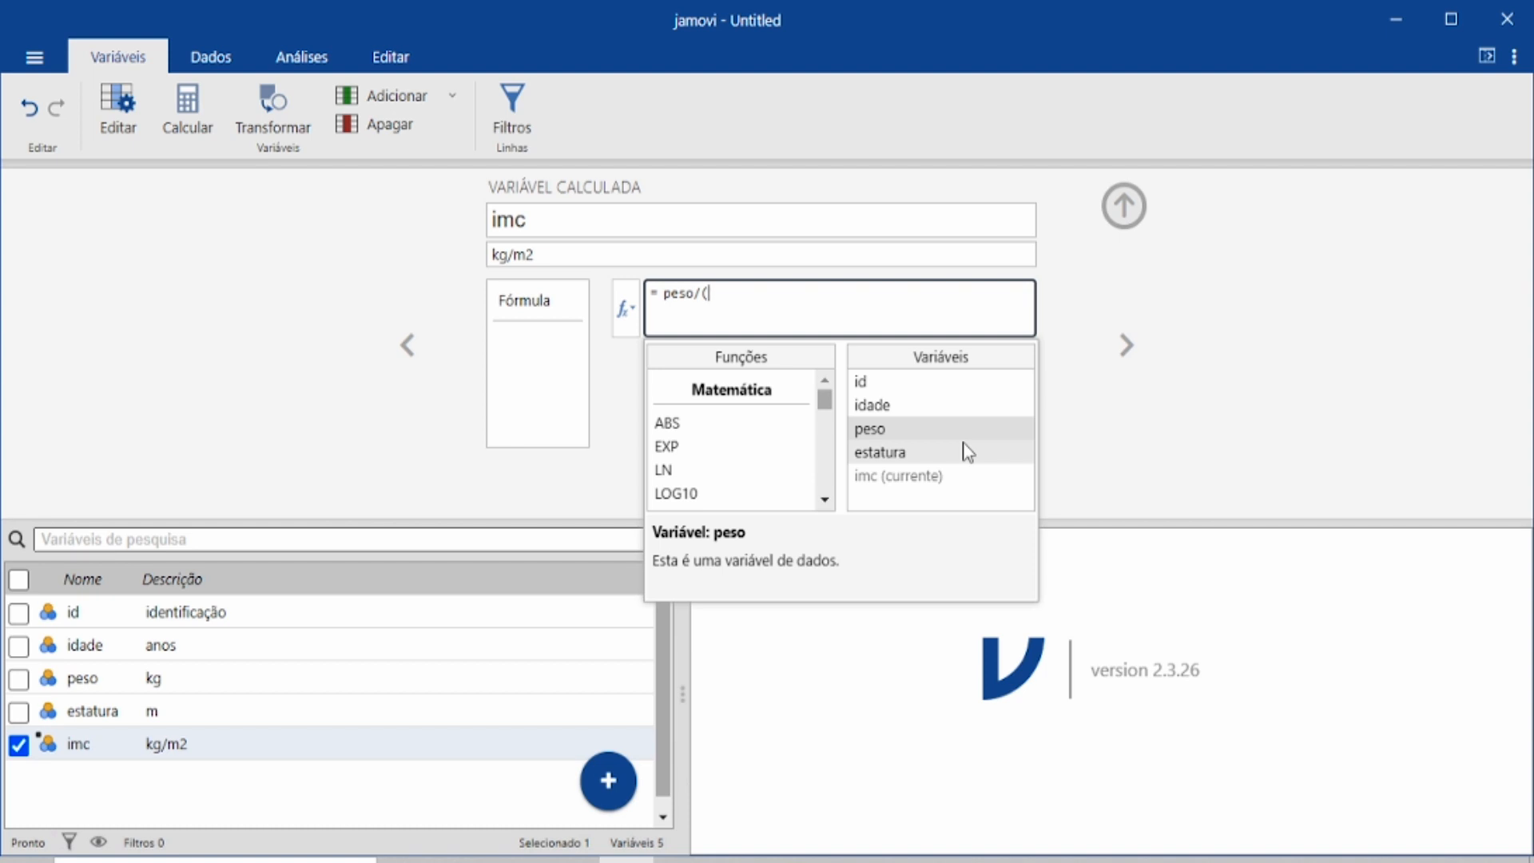
left_click(825, 501)
left_click(824, 501)
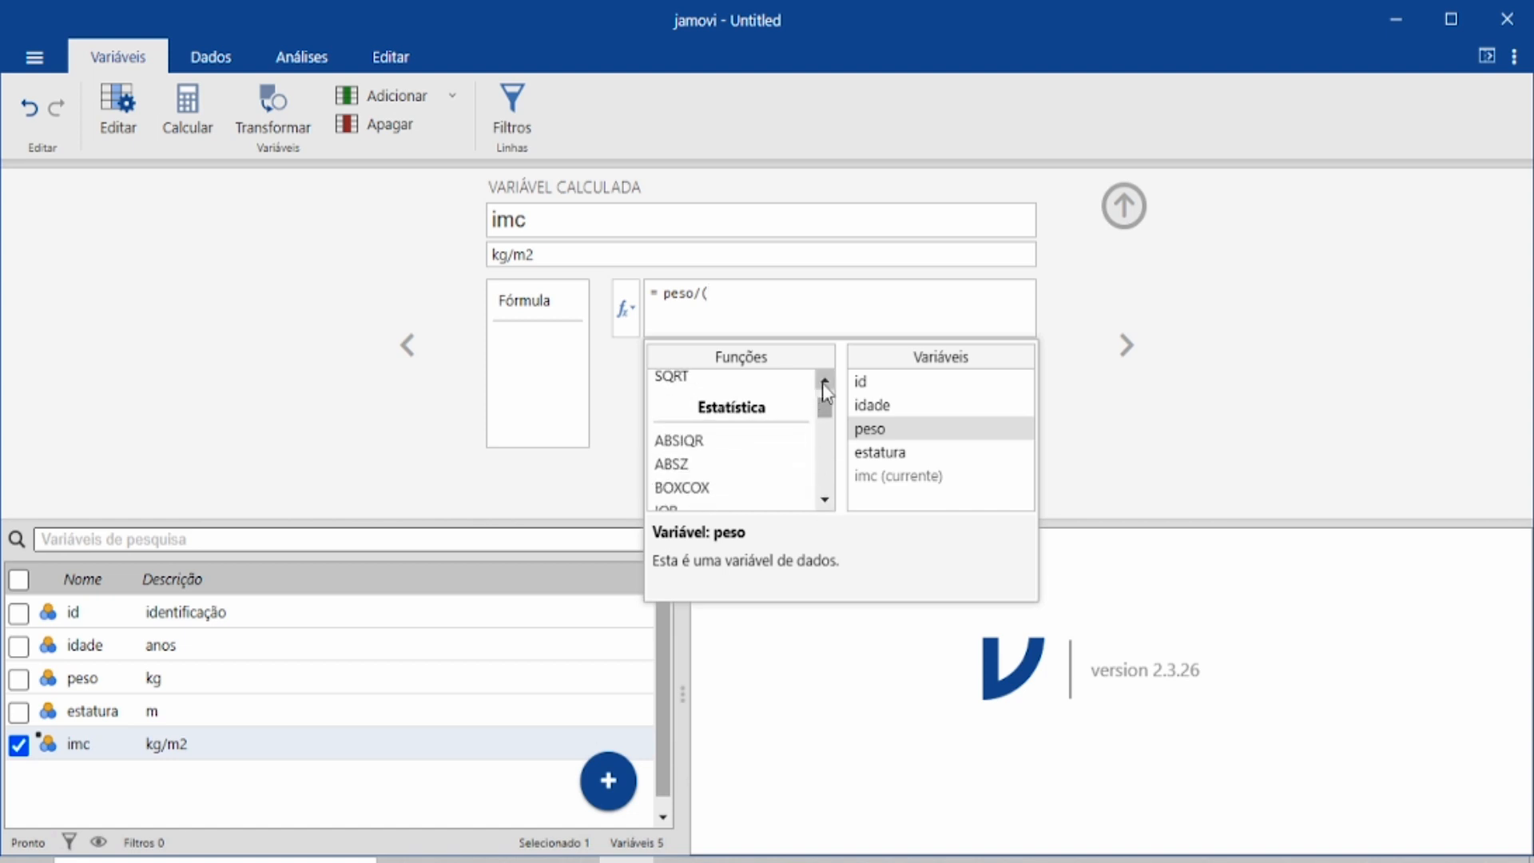
left_click(824, 380)
left_click(824, 380)
double_click(675, 422)
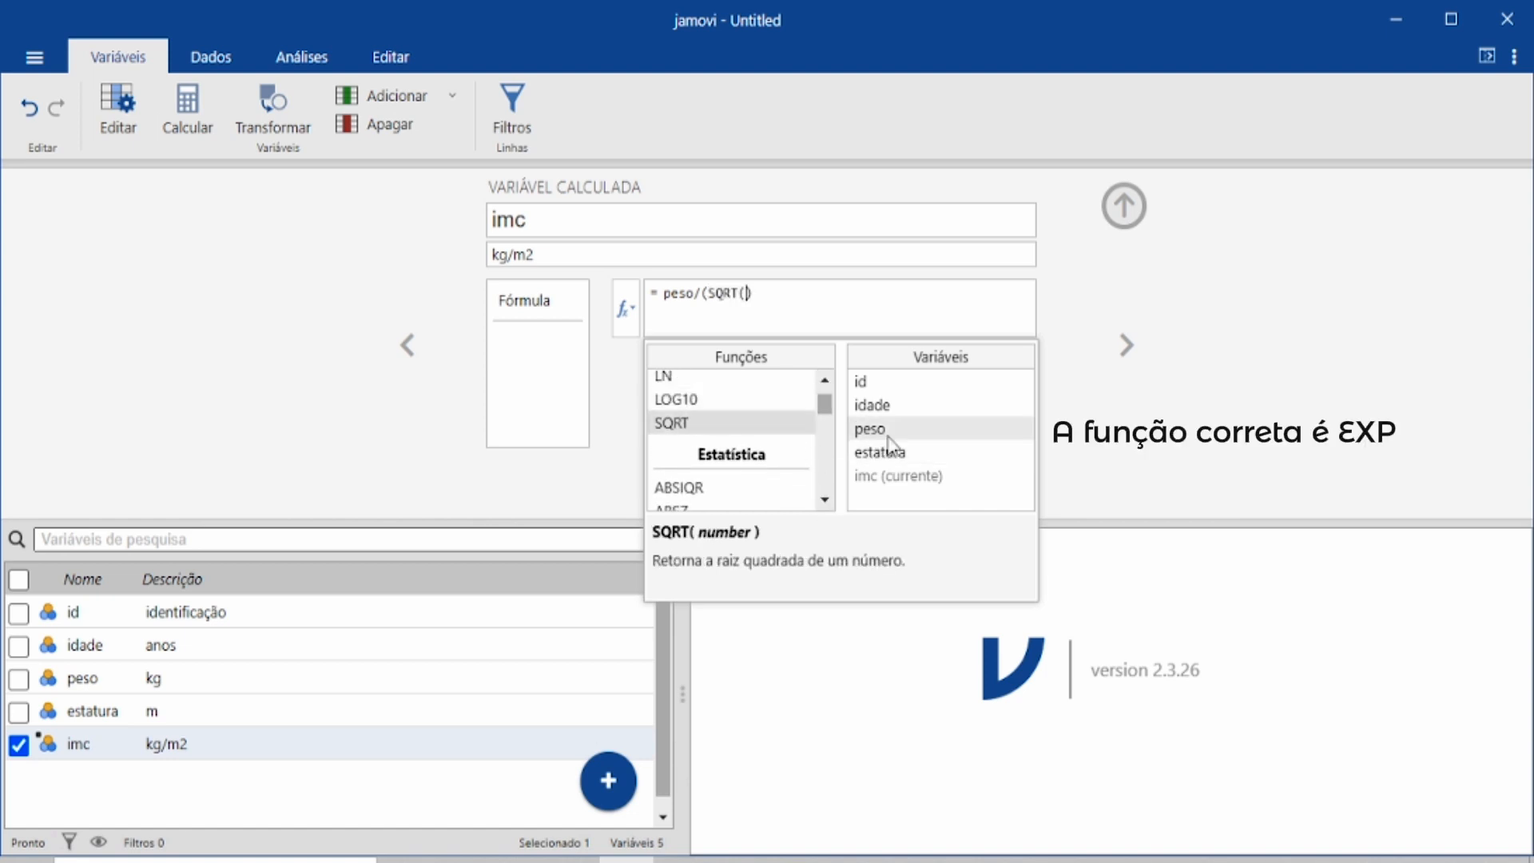
double_click(887, 452)
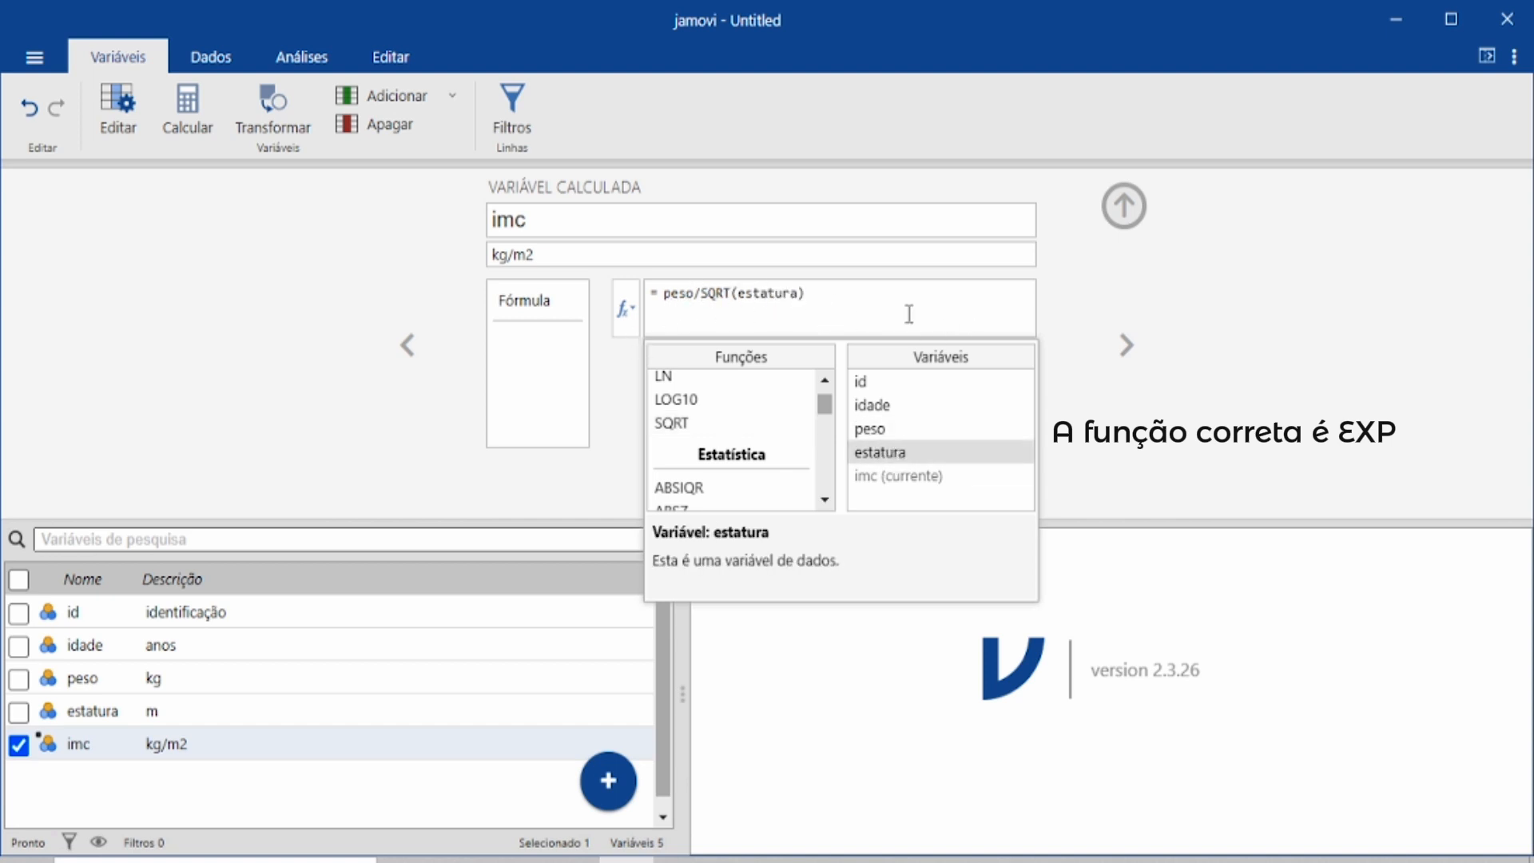
- Replace the imc formula with peso/(estatura*estatura)
left_click(839, 304, "shift")
key("BackSpace")
key("BackSpace")
key("BackSpace")
key("BackSpace")
key("BackSpace")
key("BackSpace")
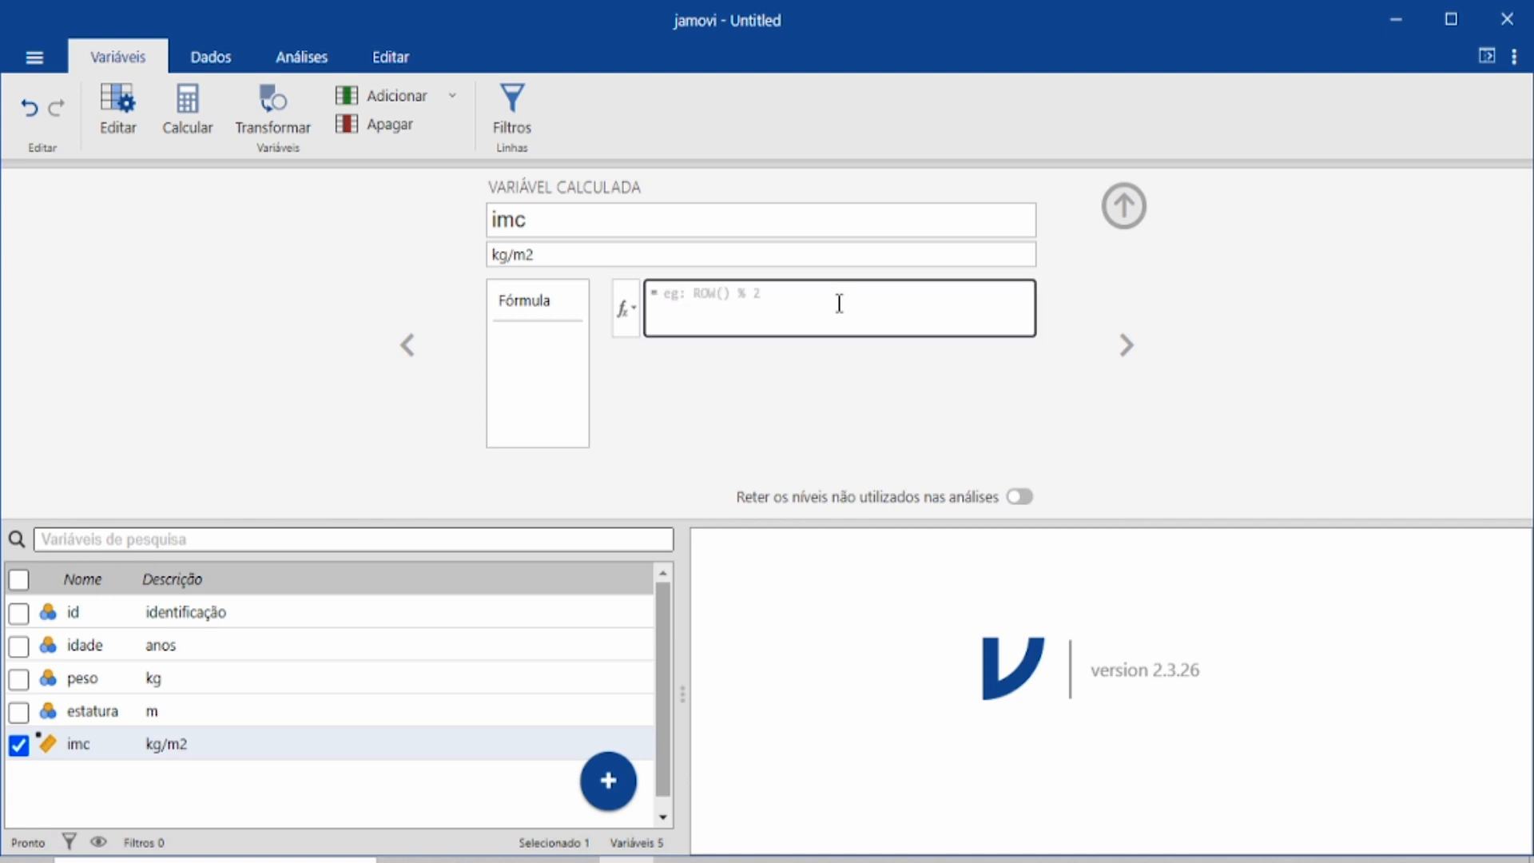
type("peso")
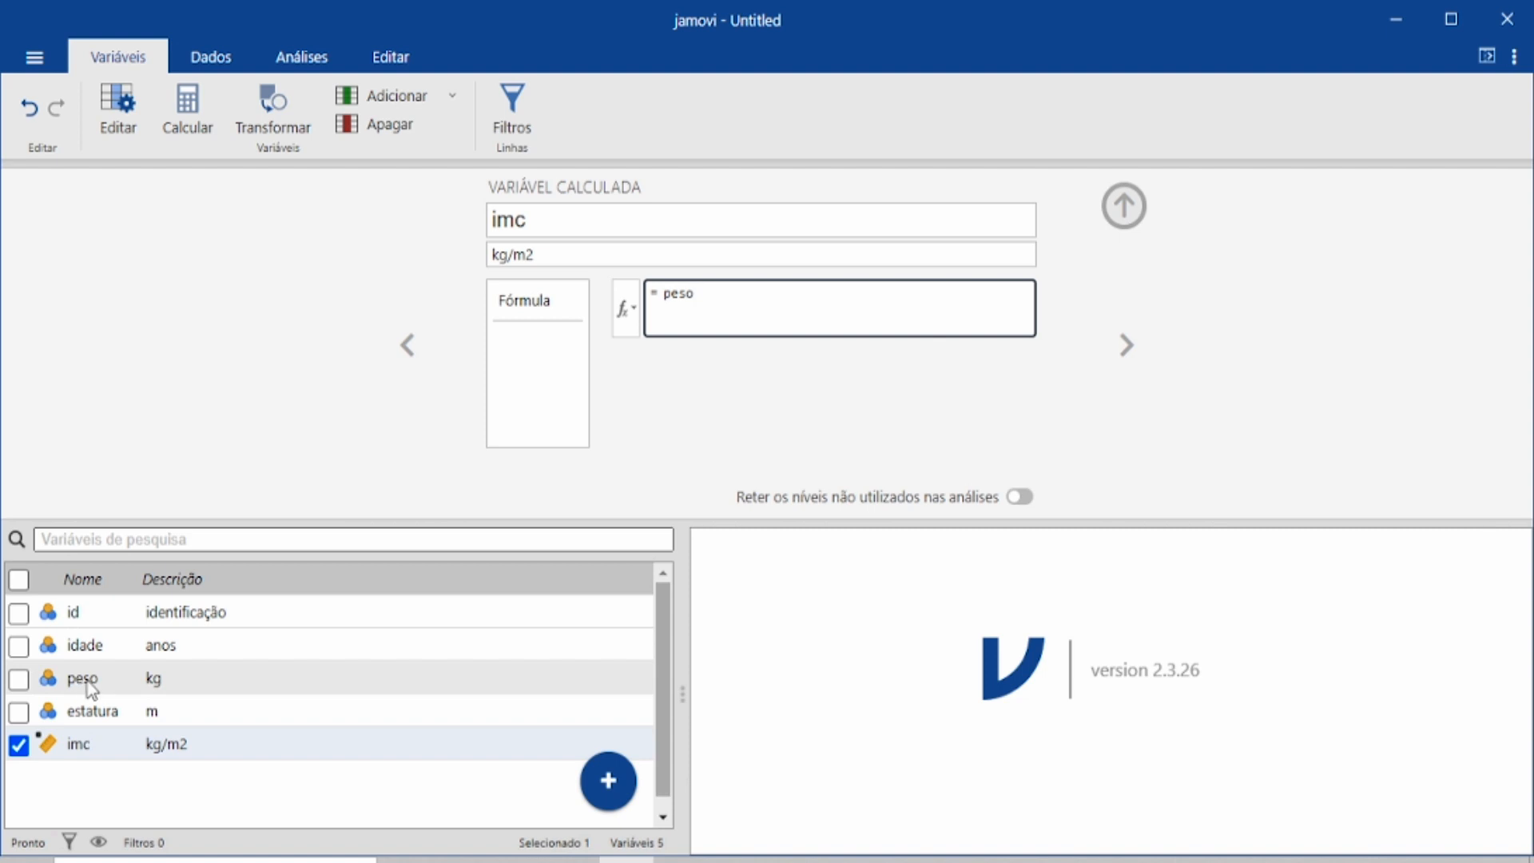
type("/(estatura*estatura)")
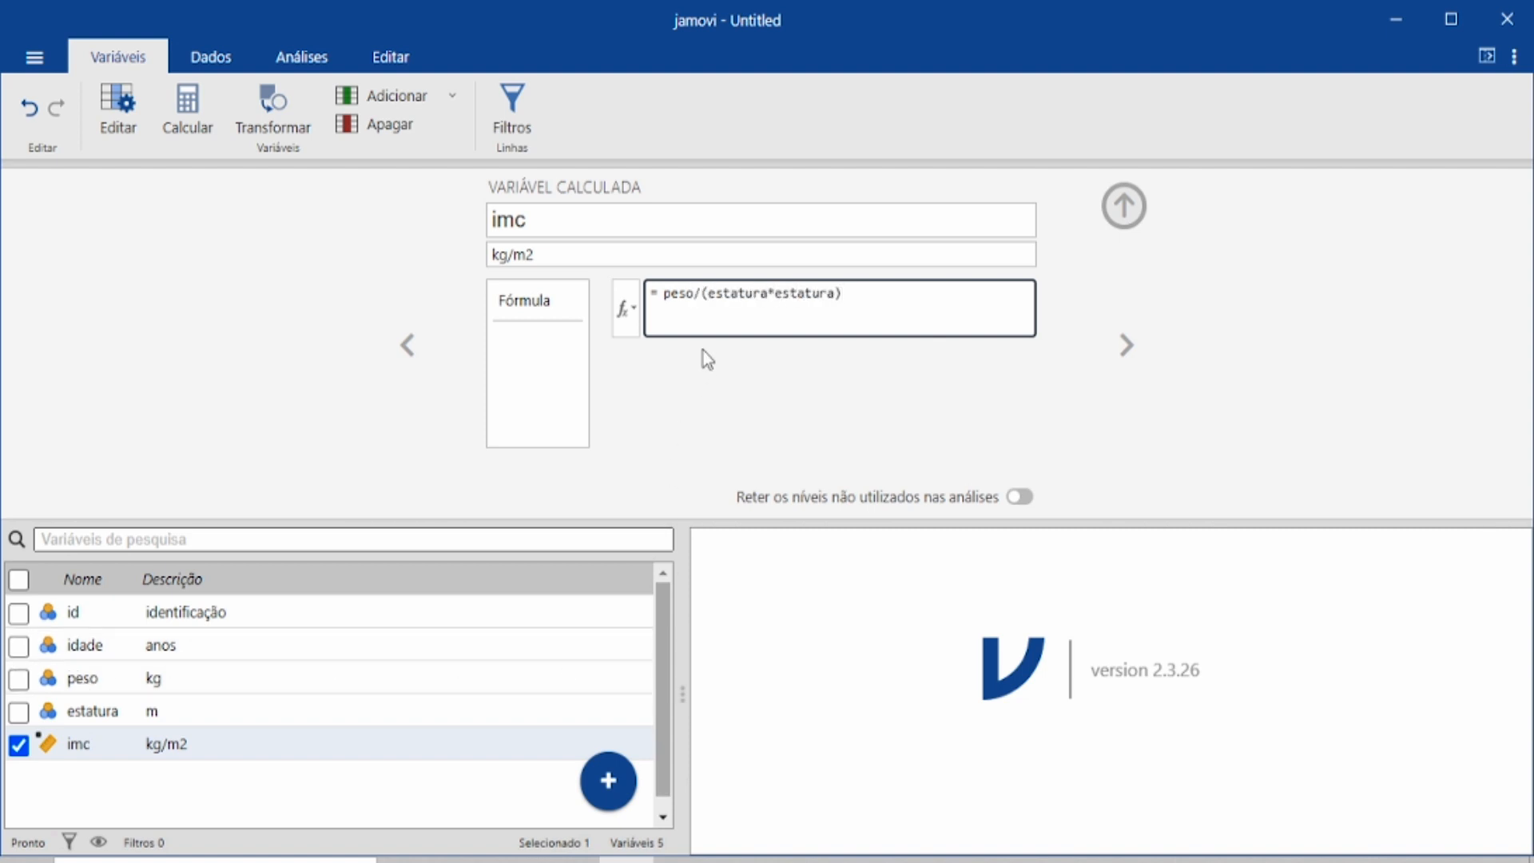
- Change the second estatura in the imc formula to the misspelling estutura and apply the formula
left_click_drag(797, 294, 804, 294)
type("u")
left_click_drag(791, 300, 800, 300)
left_click(814, 297)
left_click(682, 310)
left_click(810, 293)
key("Return")
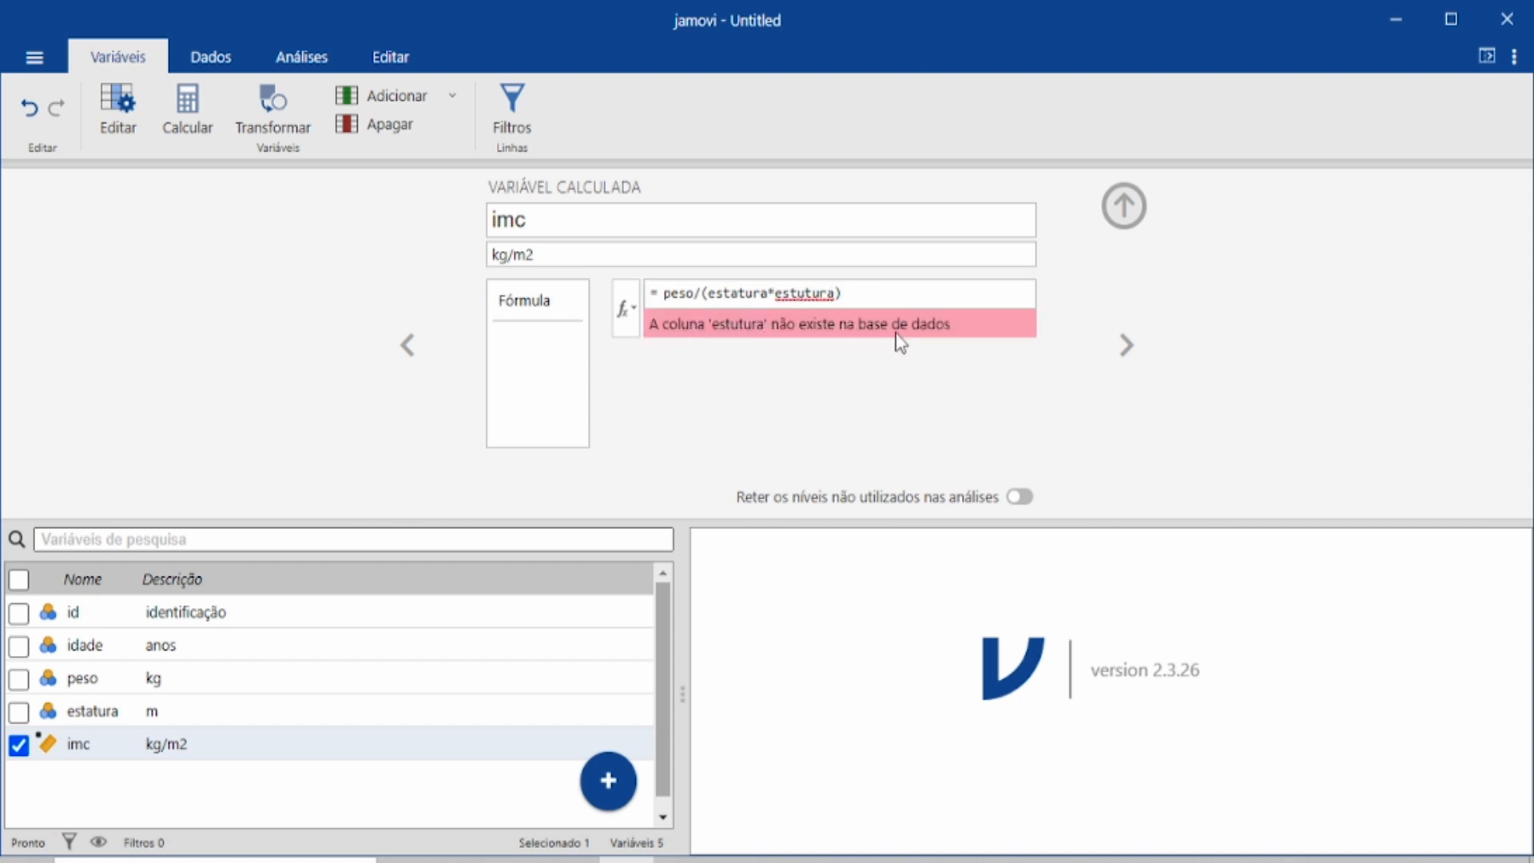
- Correct the misspelled variable in the imc formula to estatura and apply peso/(estatura*estatura)
left_click(808, 294)
key("BackSpace")
type("a")
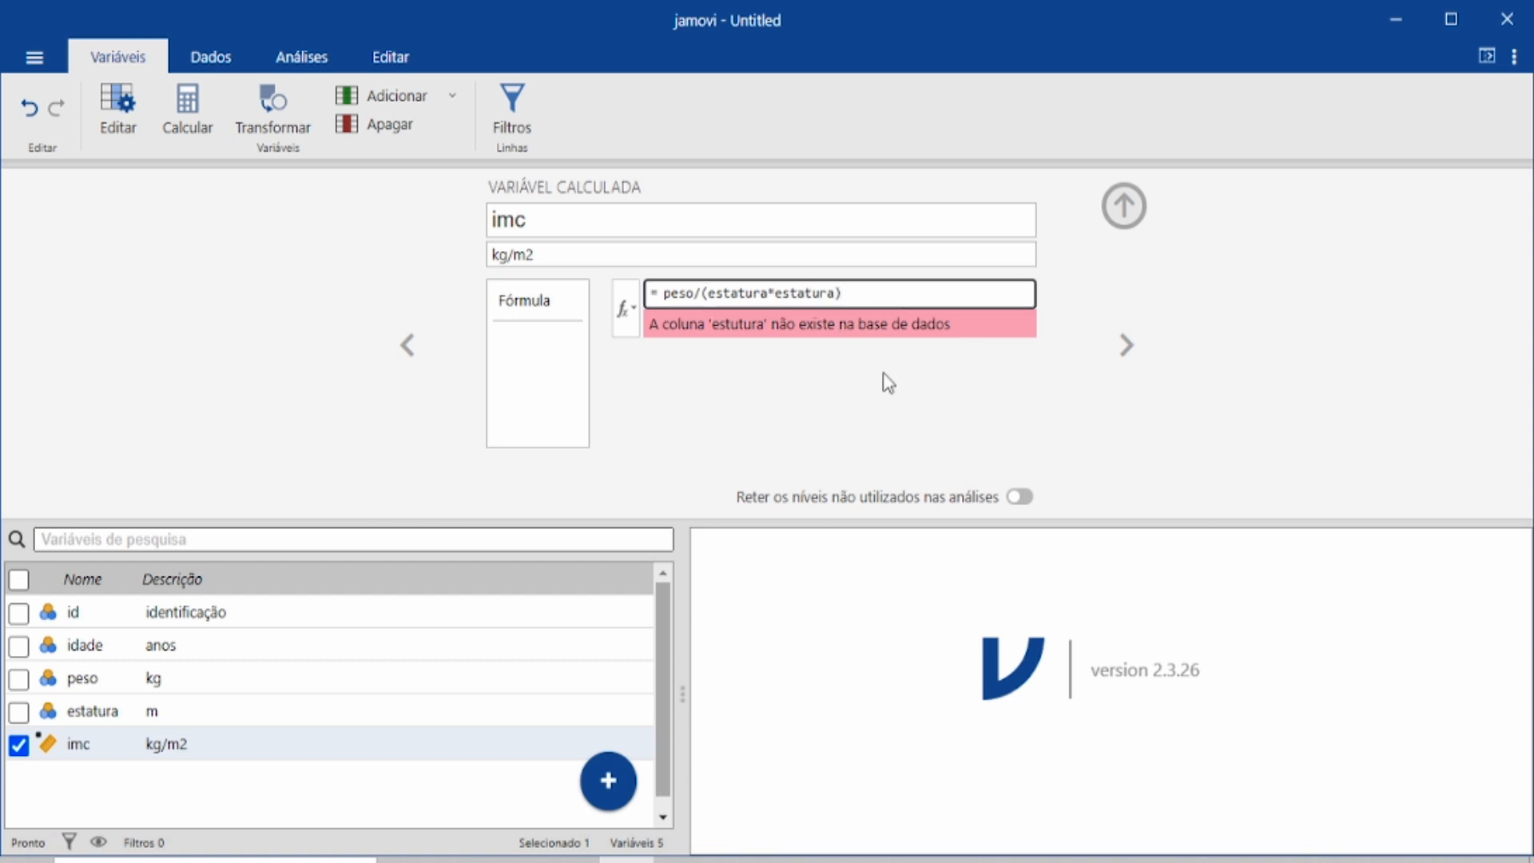
key("Return")
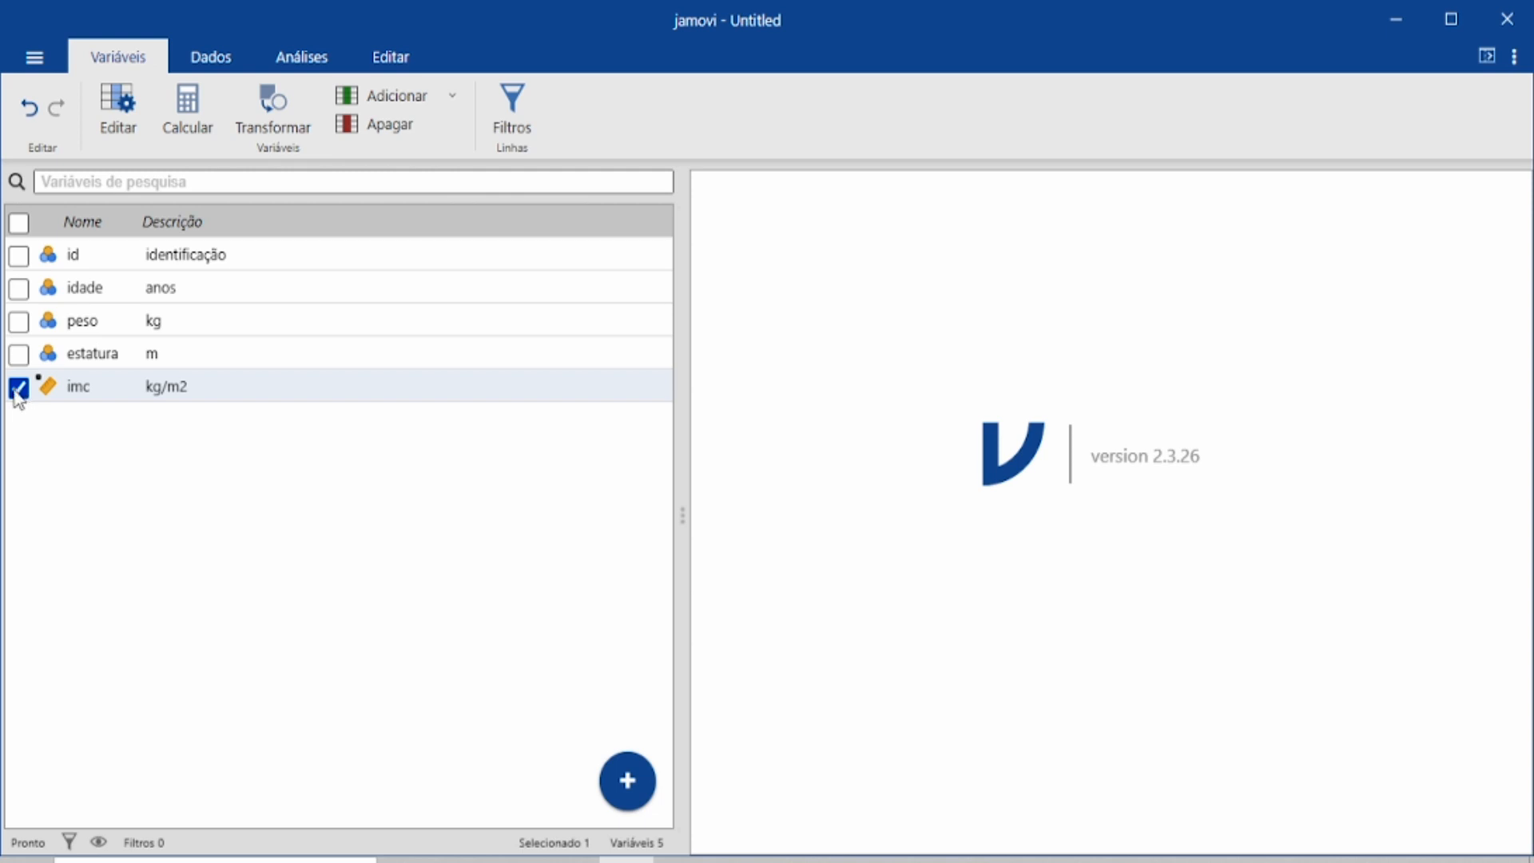
- Set the measure type of the variables idade, peso and estatura together to Continua
left_click(18, 354)
left_click(20, 322)
left_click(20, 289)
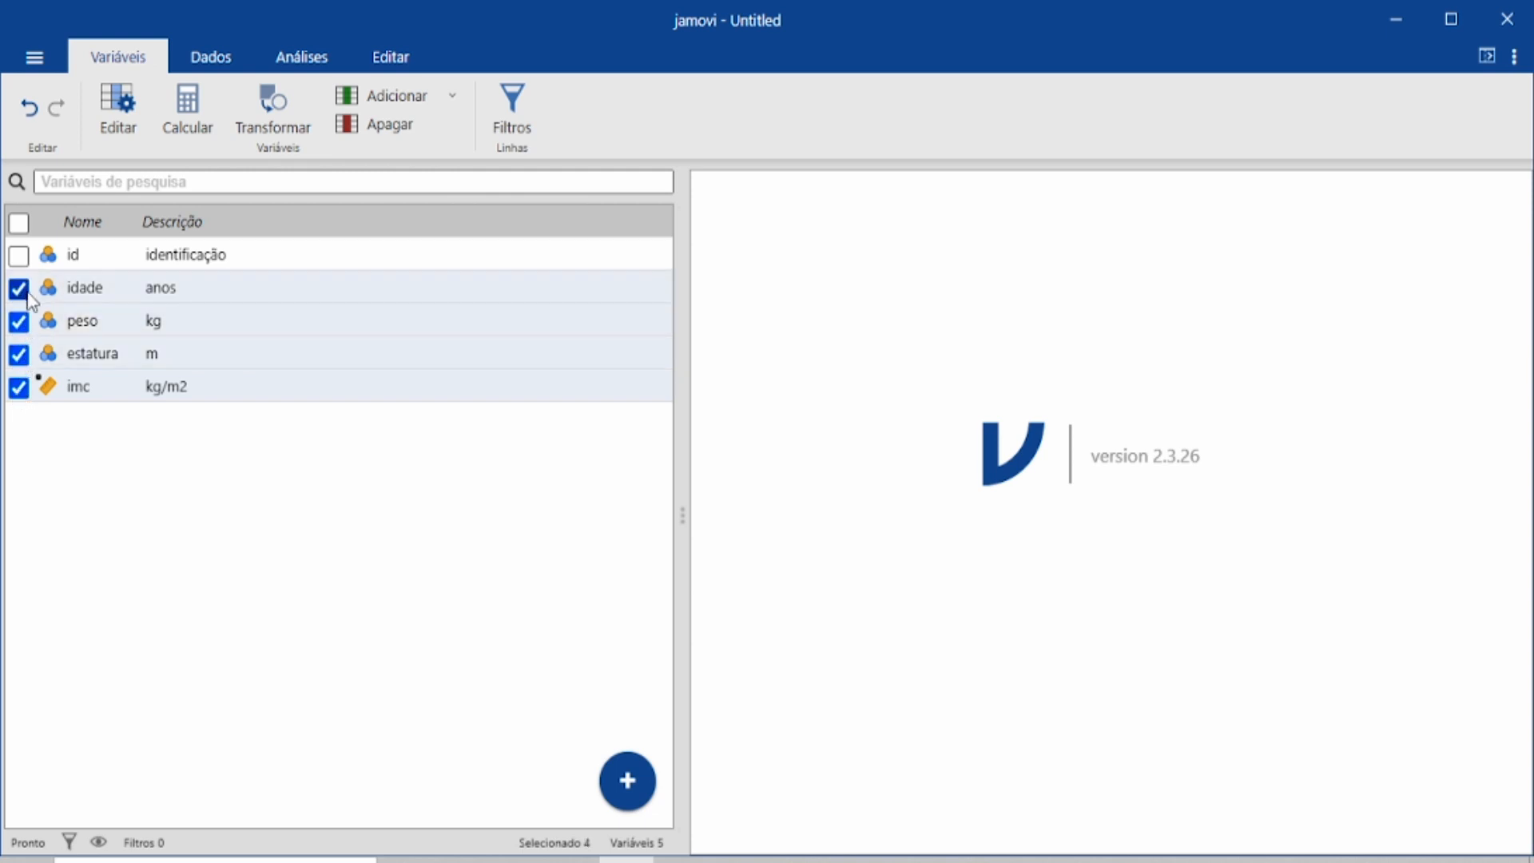
left_click(19, 388)
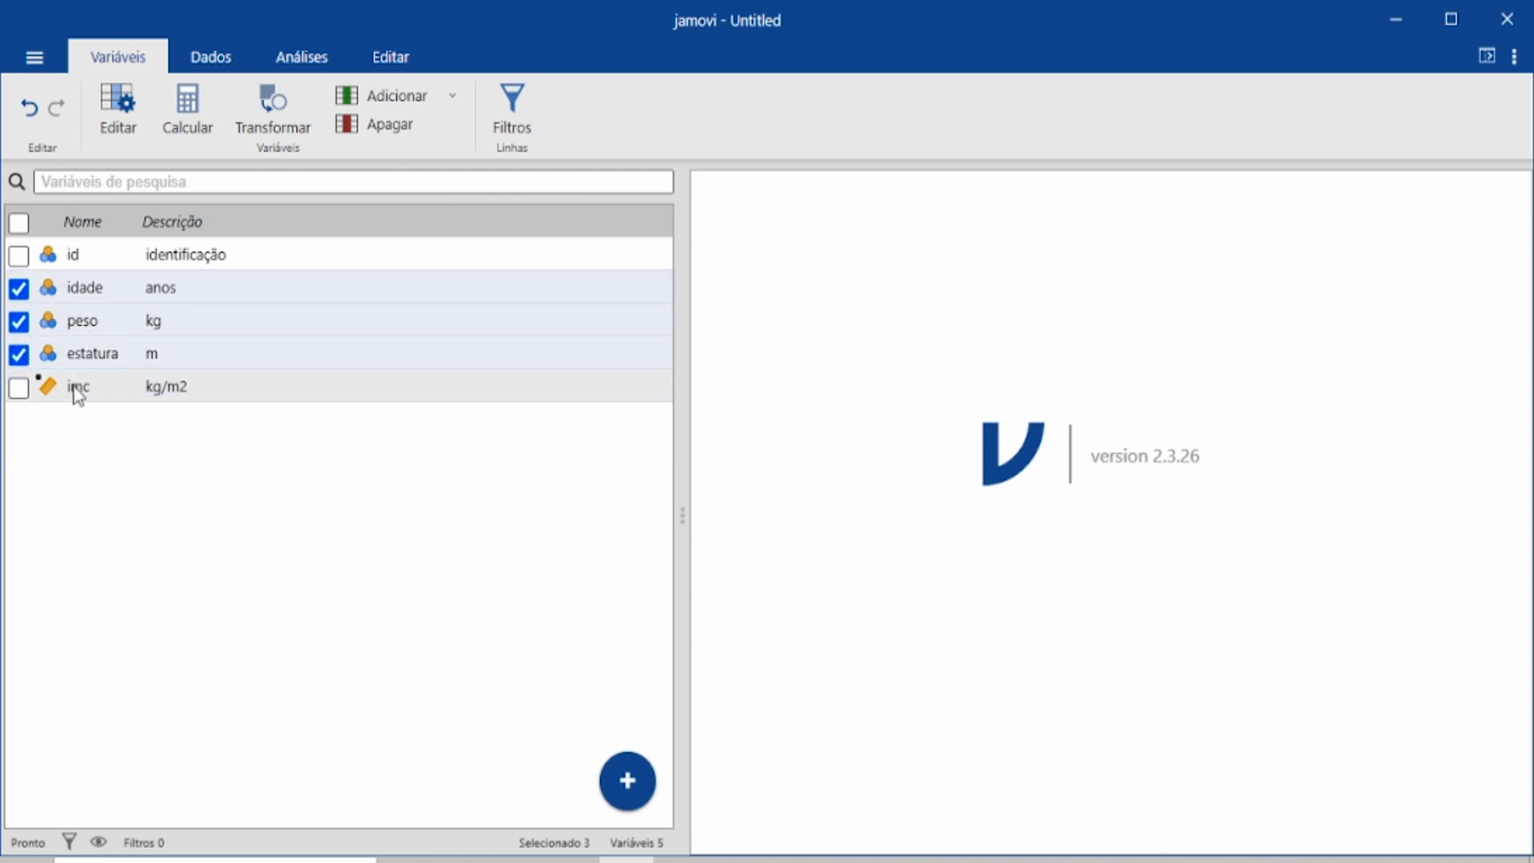
left_click(118, 117)
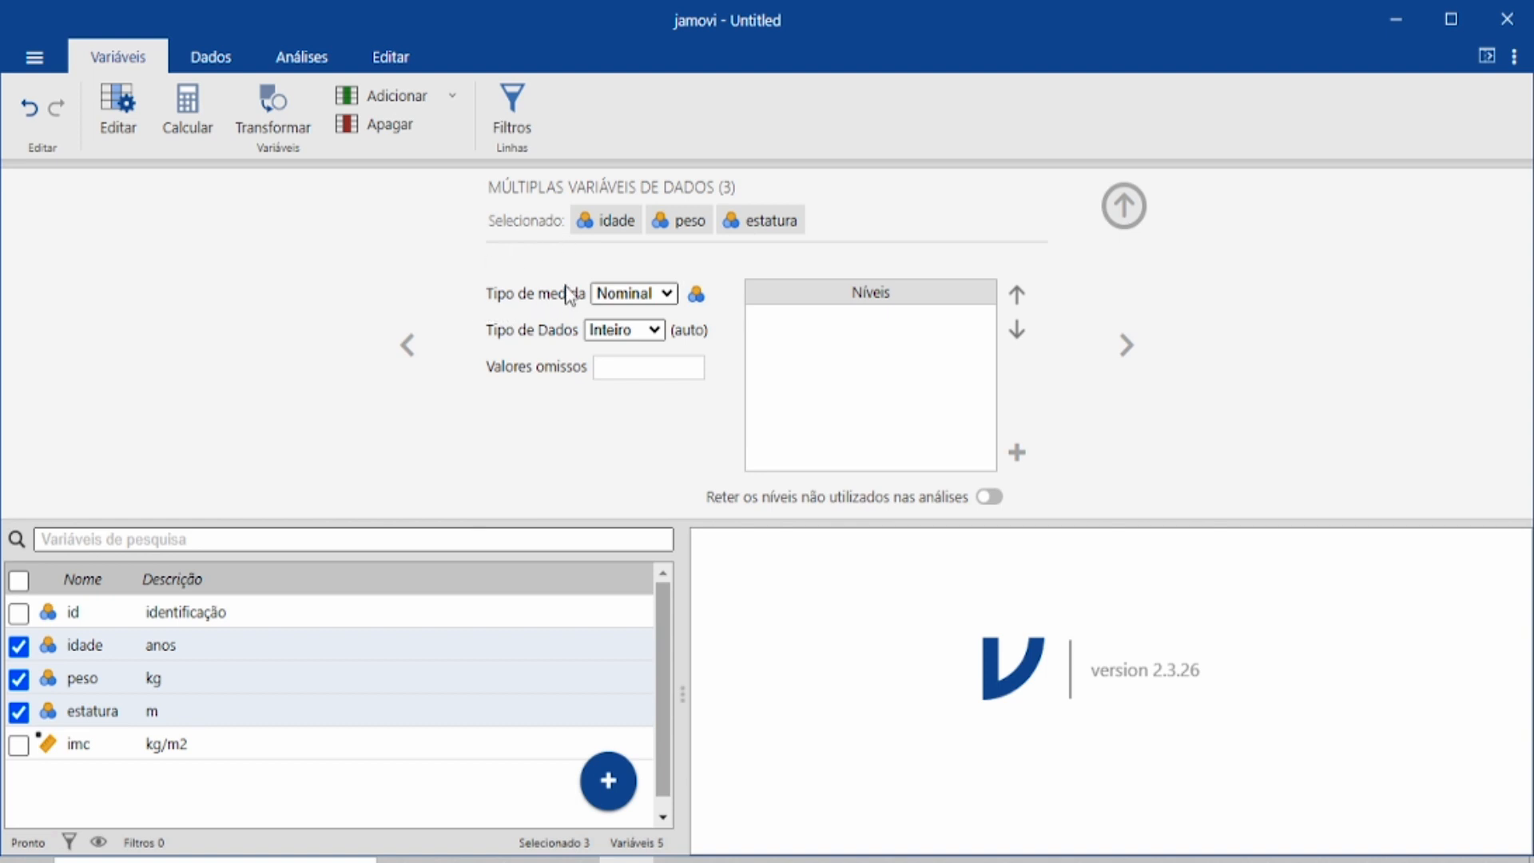
left_click(670, 297)
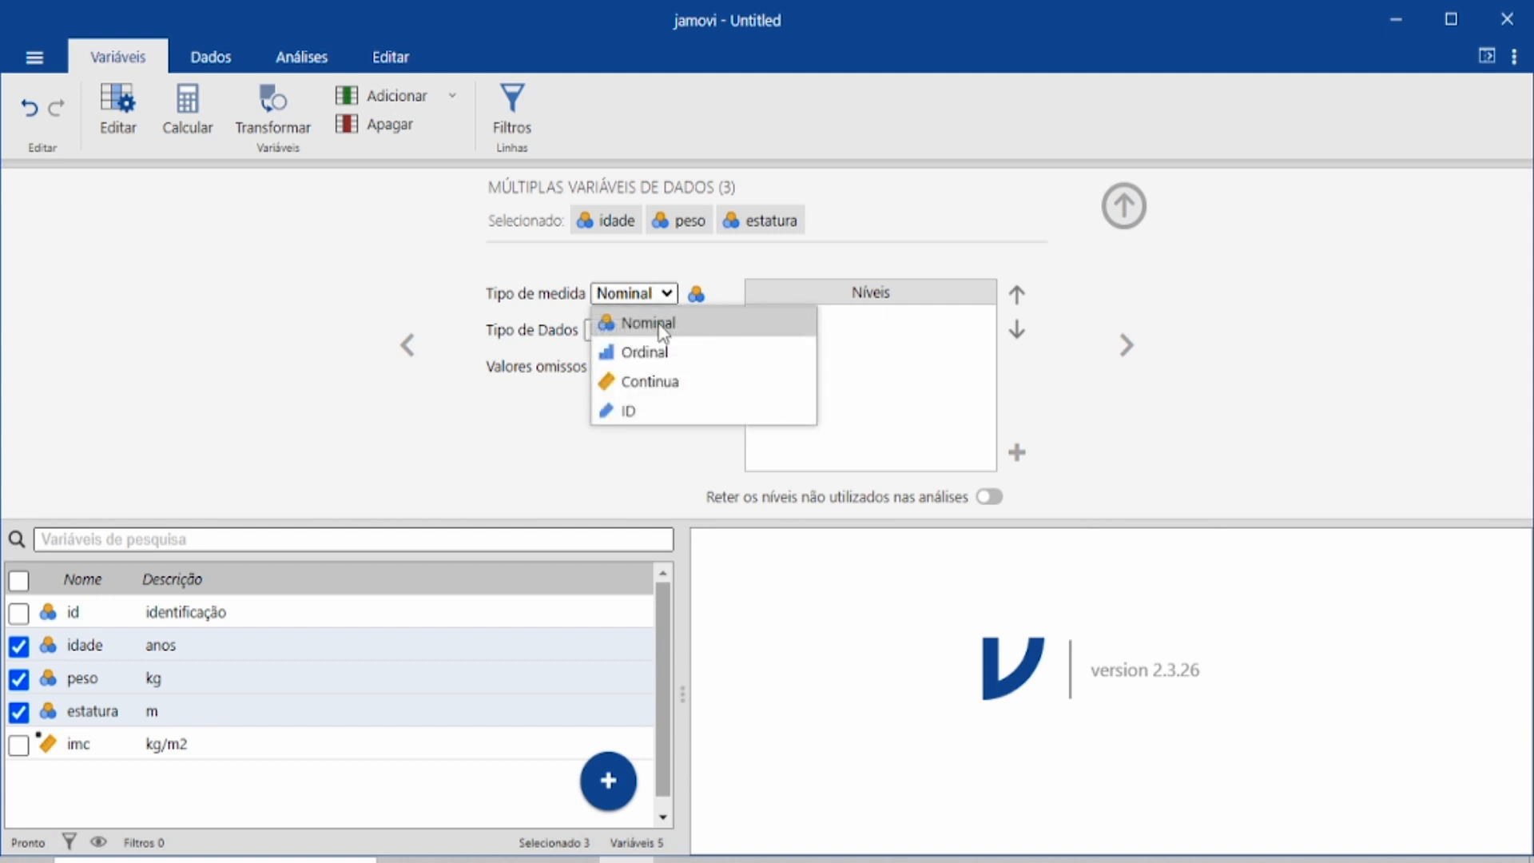
left_click(669, 383)
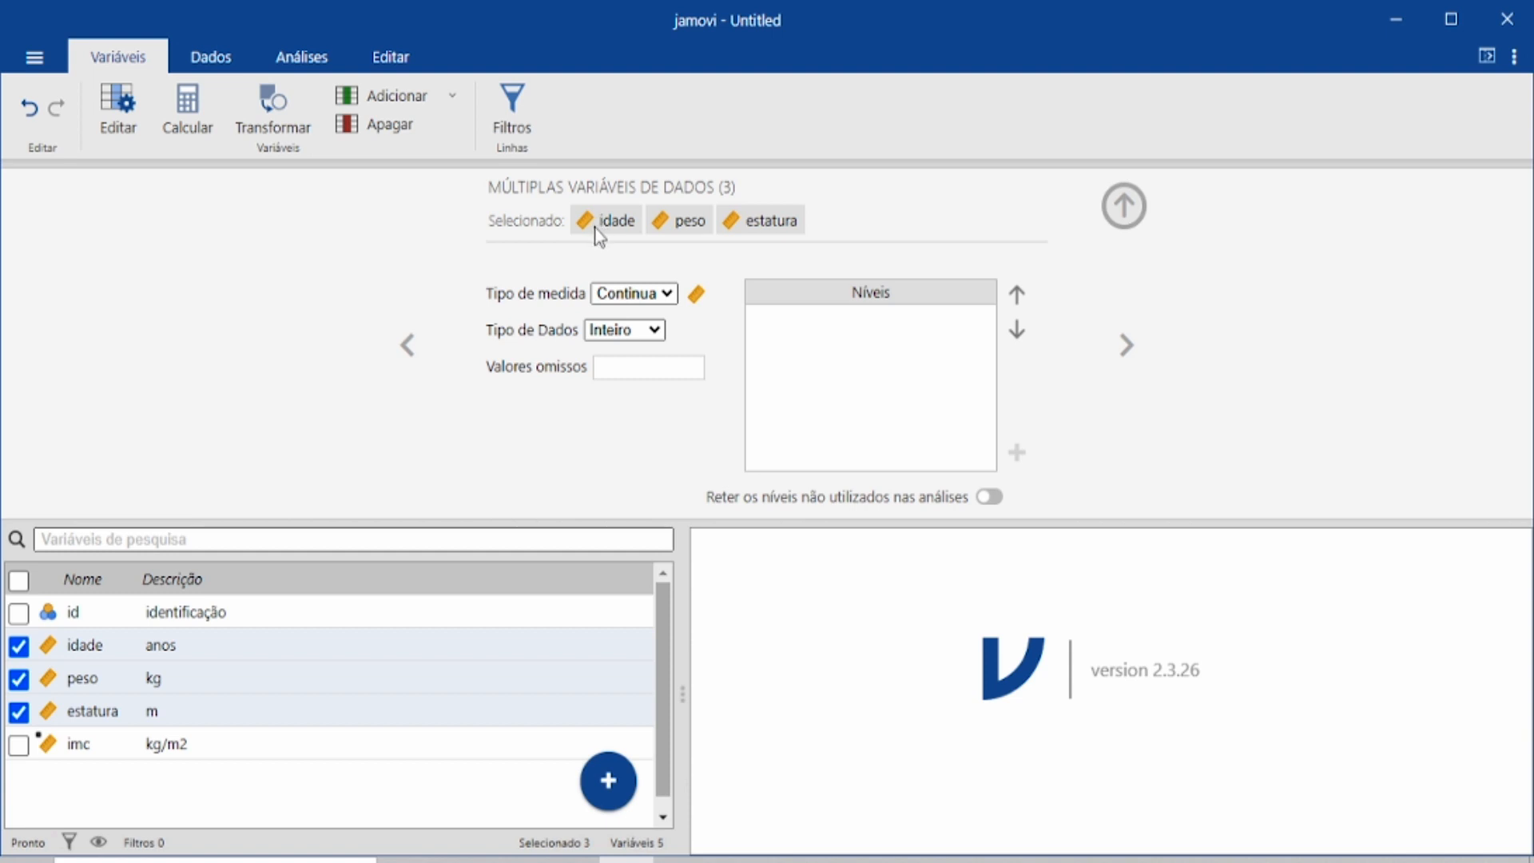
- Set the data type of idade, peso and estatura to Decimal
left_click(660, 336)
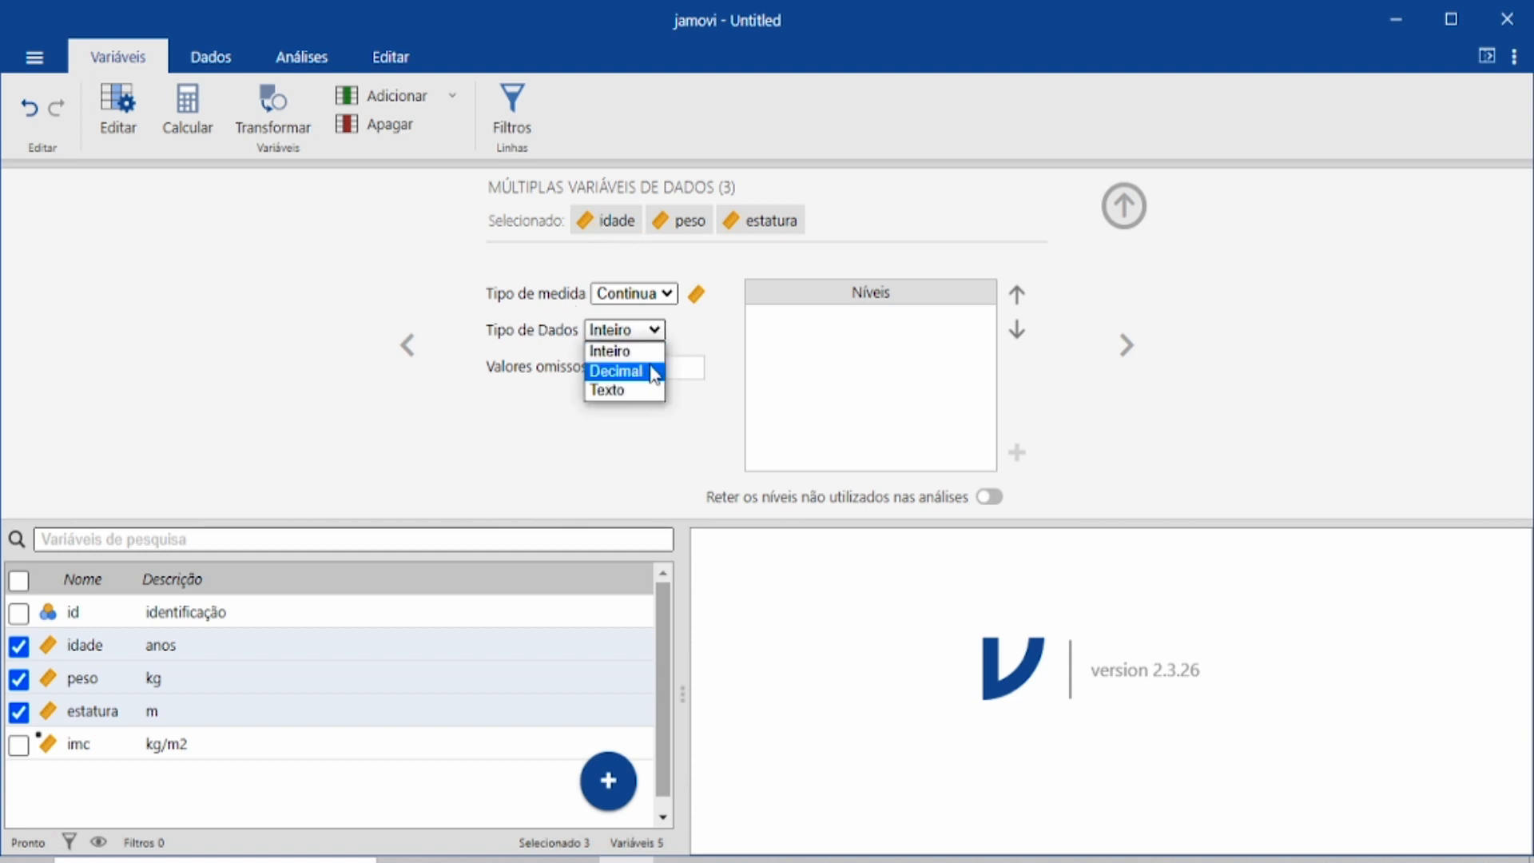
left_click(645, 365)
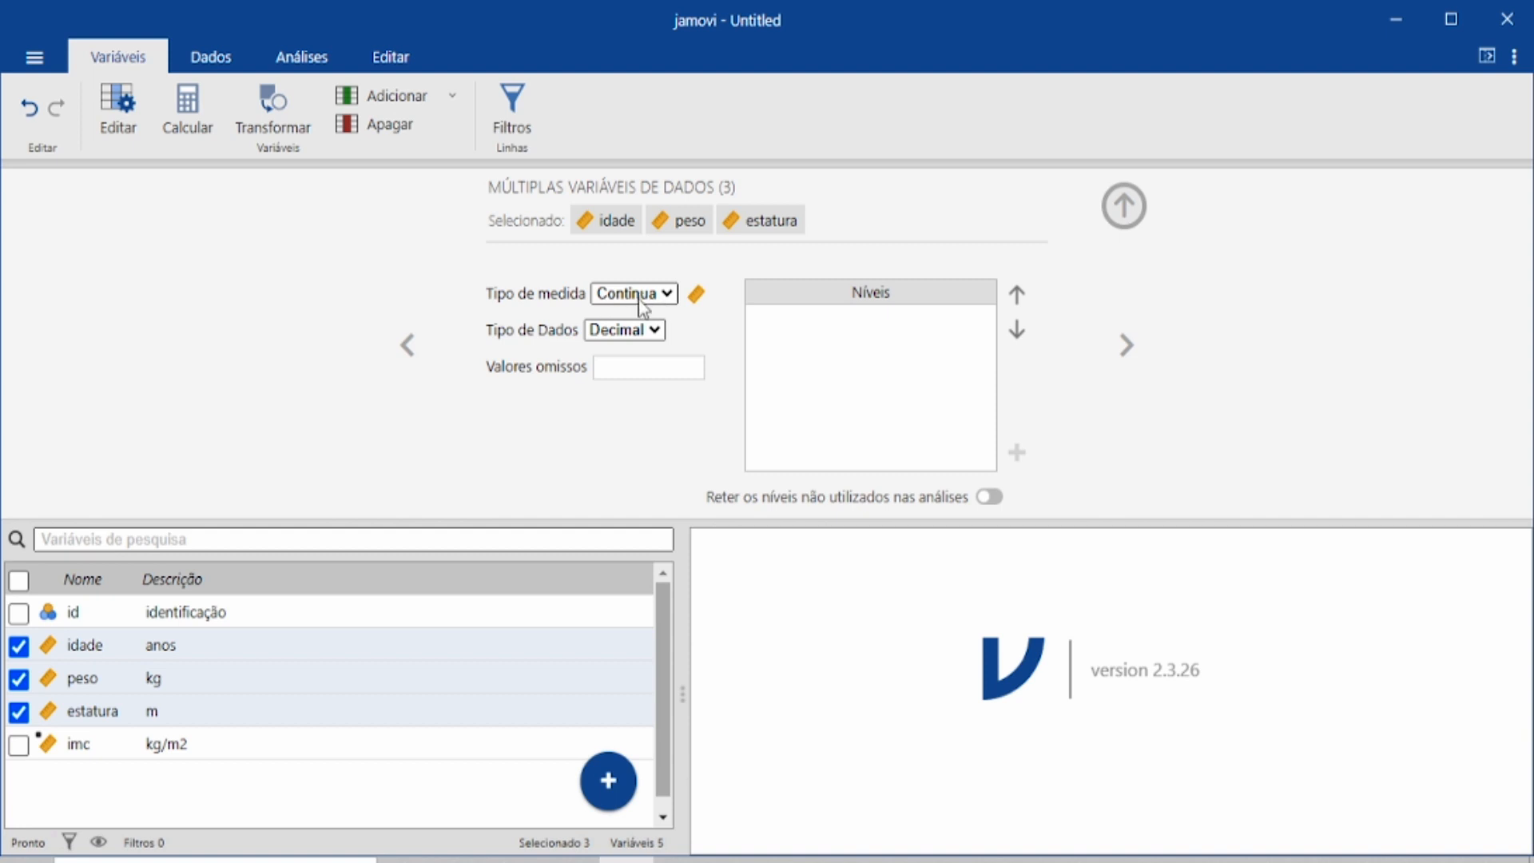
left_click(656, 334)
left_click(656, 334)
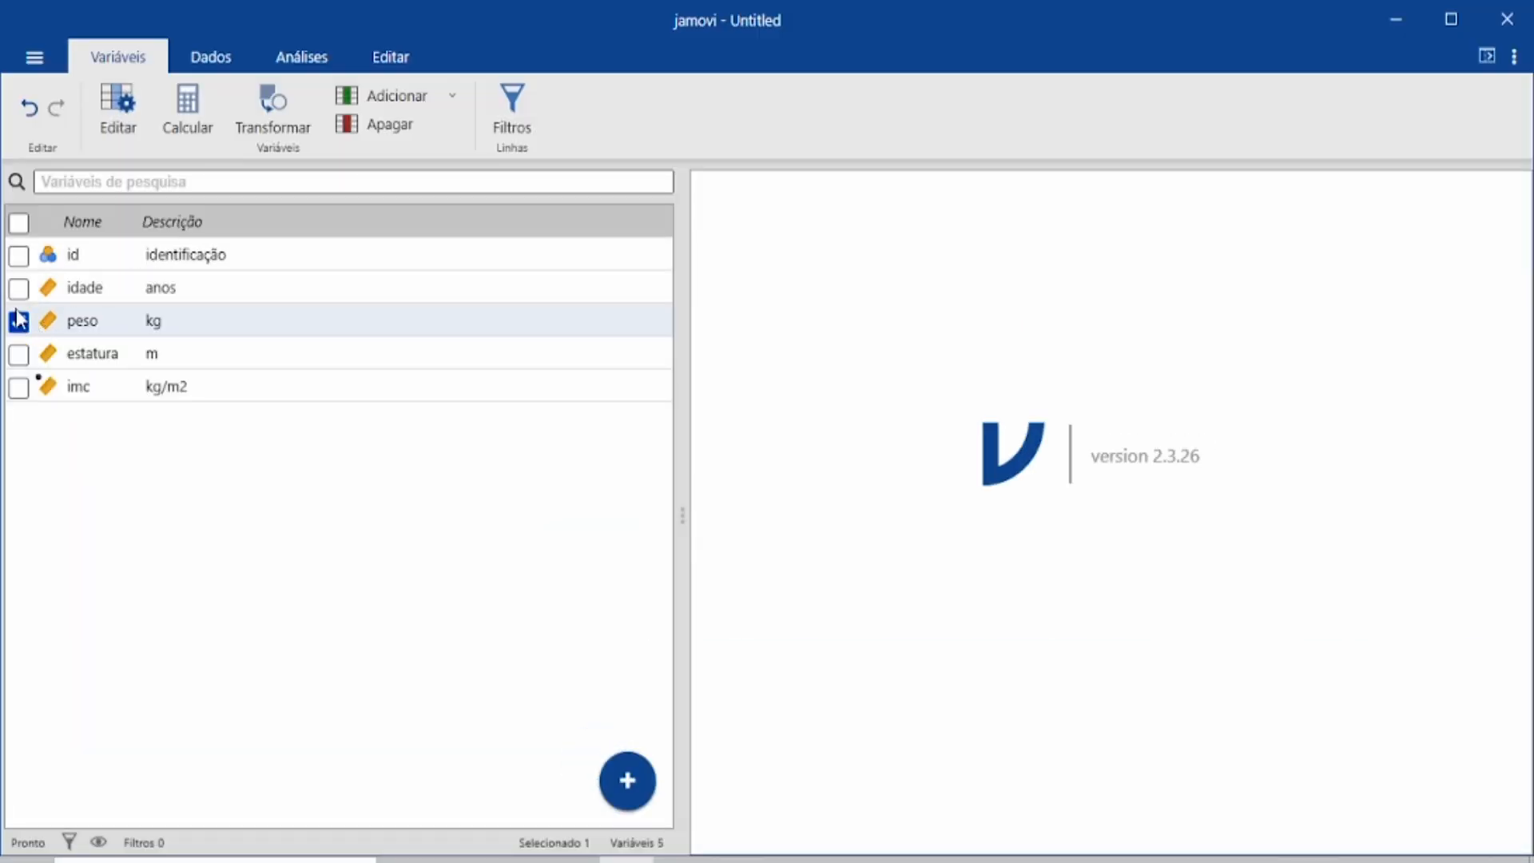
- Set the measure type of the id variable to ID and close its settings
left_click(18, 256)
left_click(18, 321)
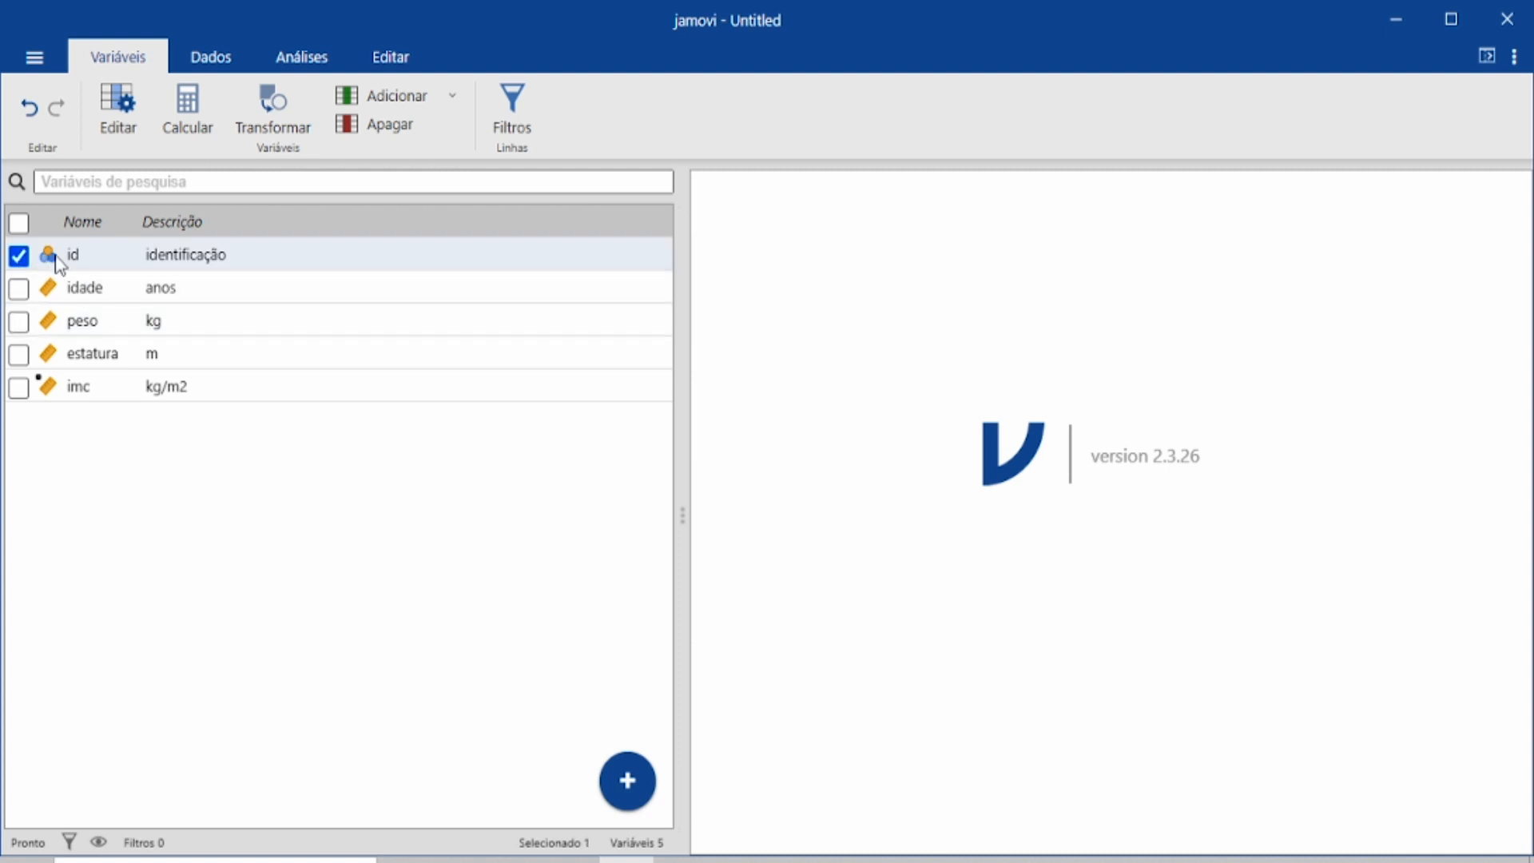
left_click(119, 113)
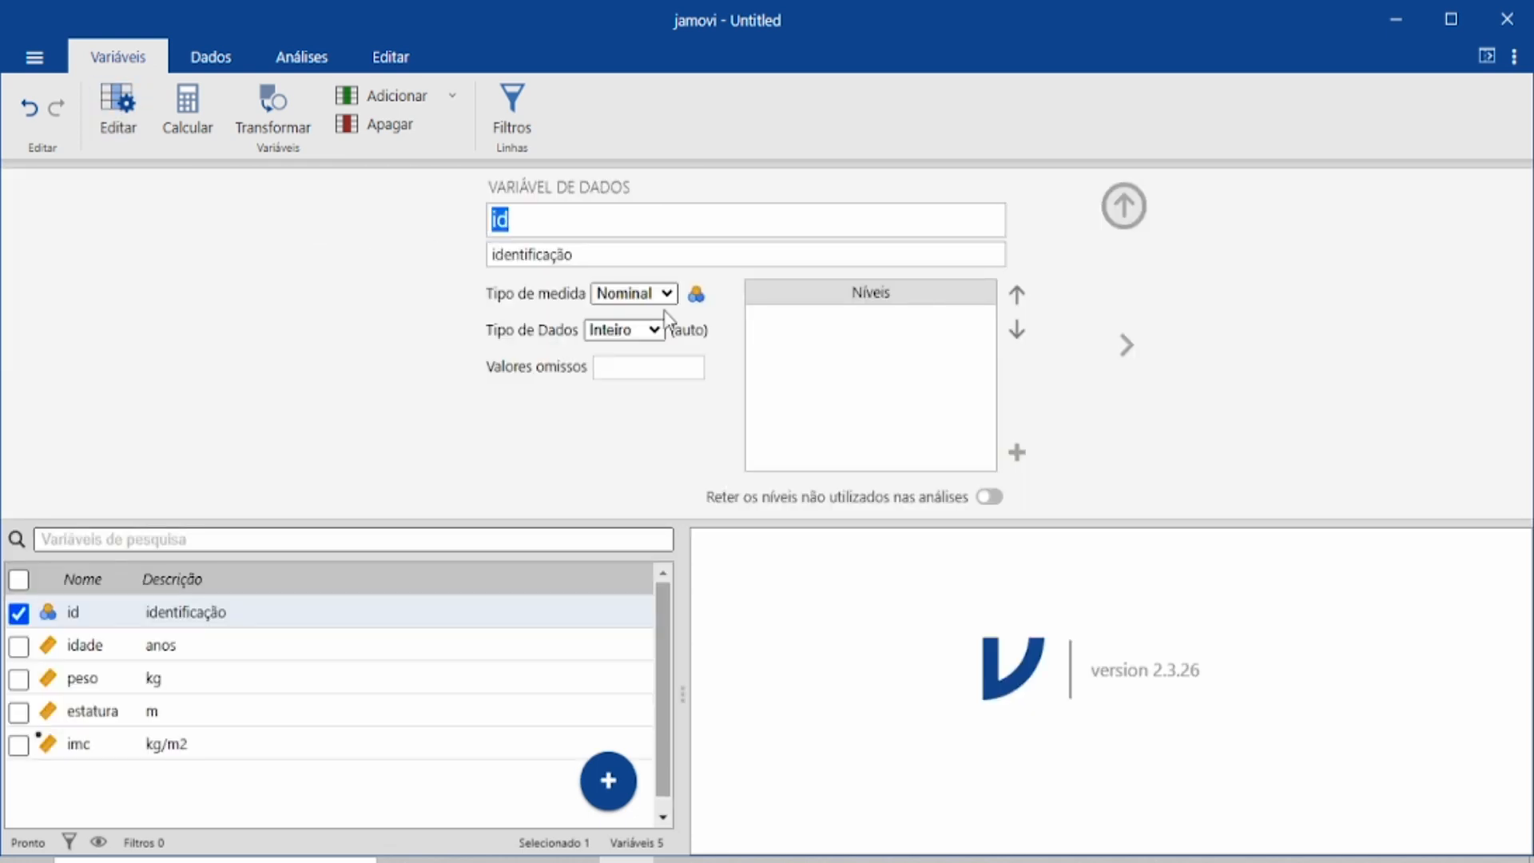
left_click(668, 294)
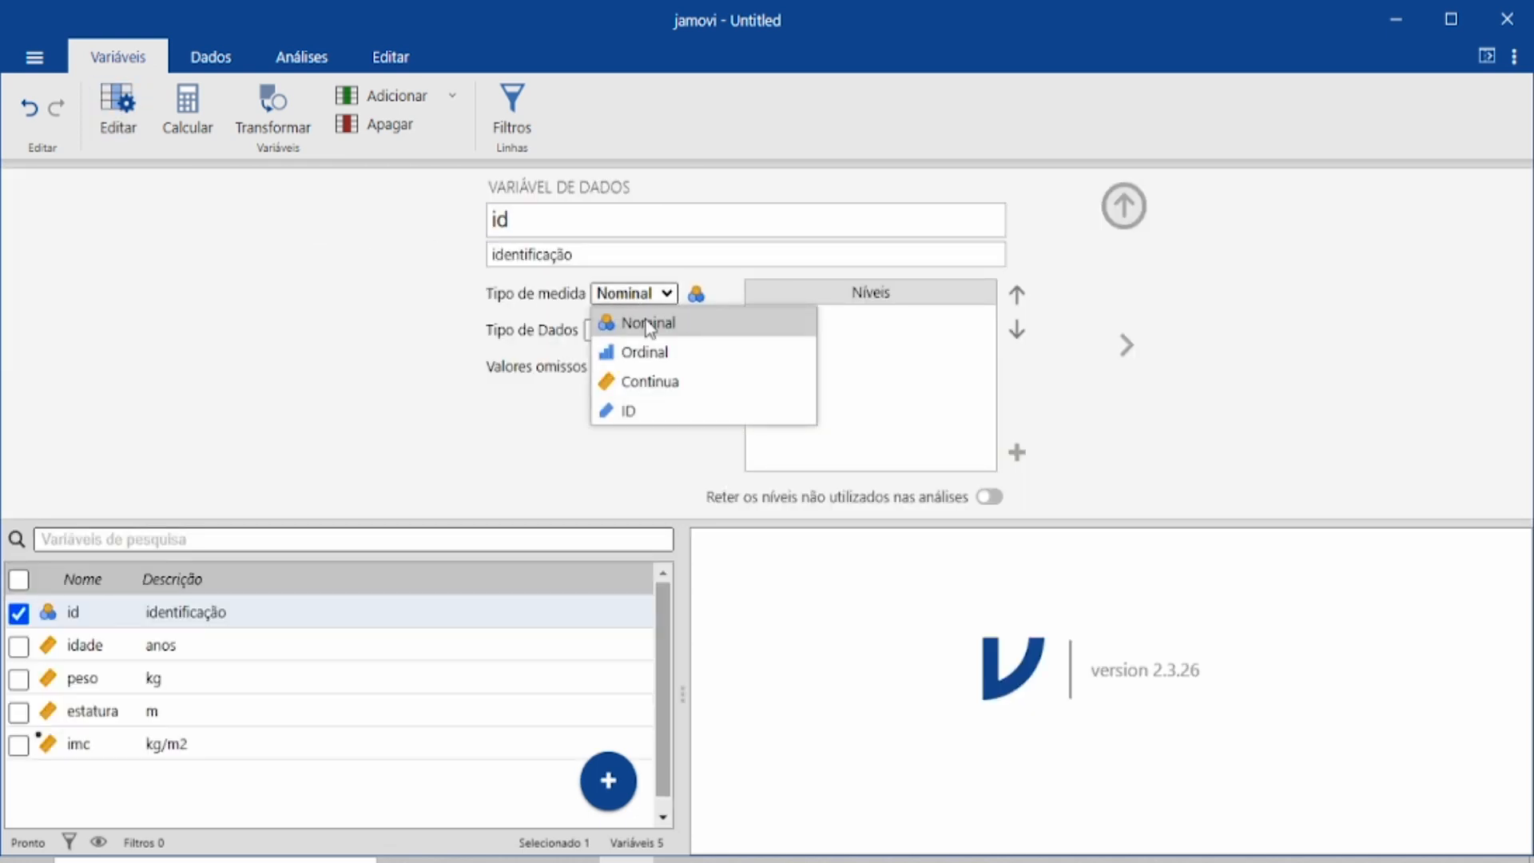
left_click(631, 413)
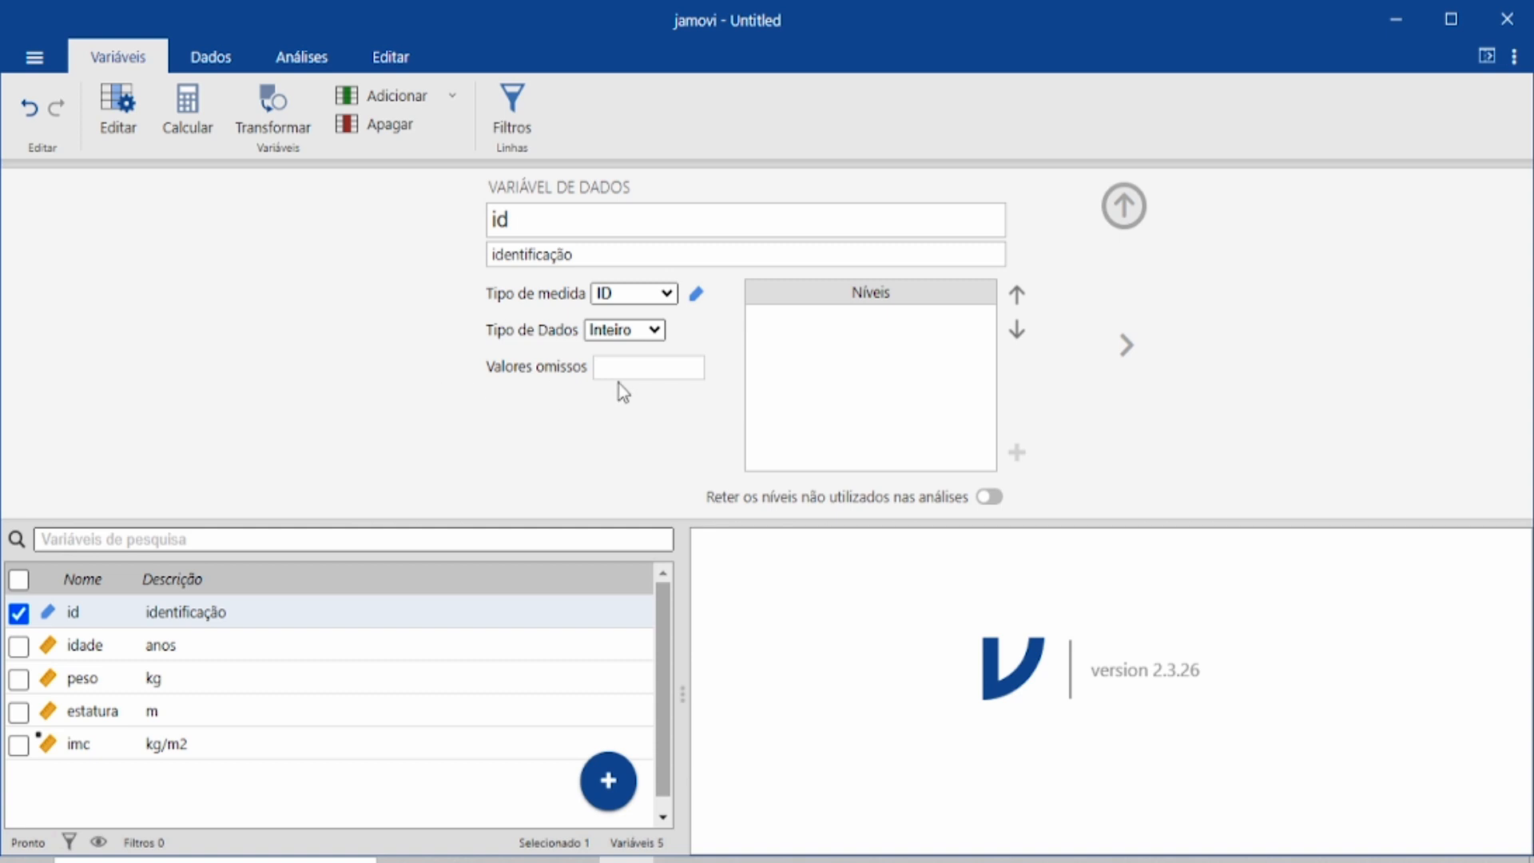
left_click(1102, 217)
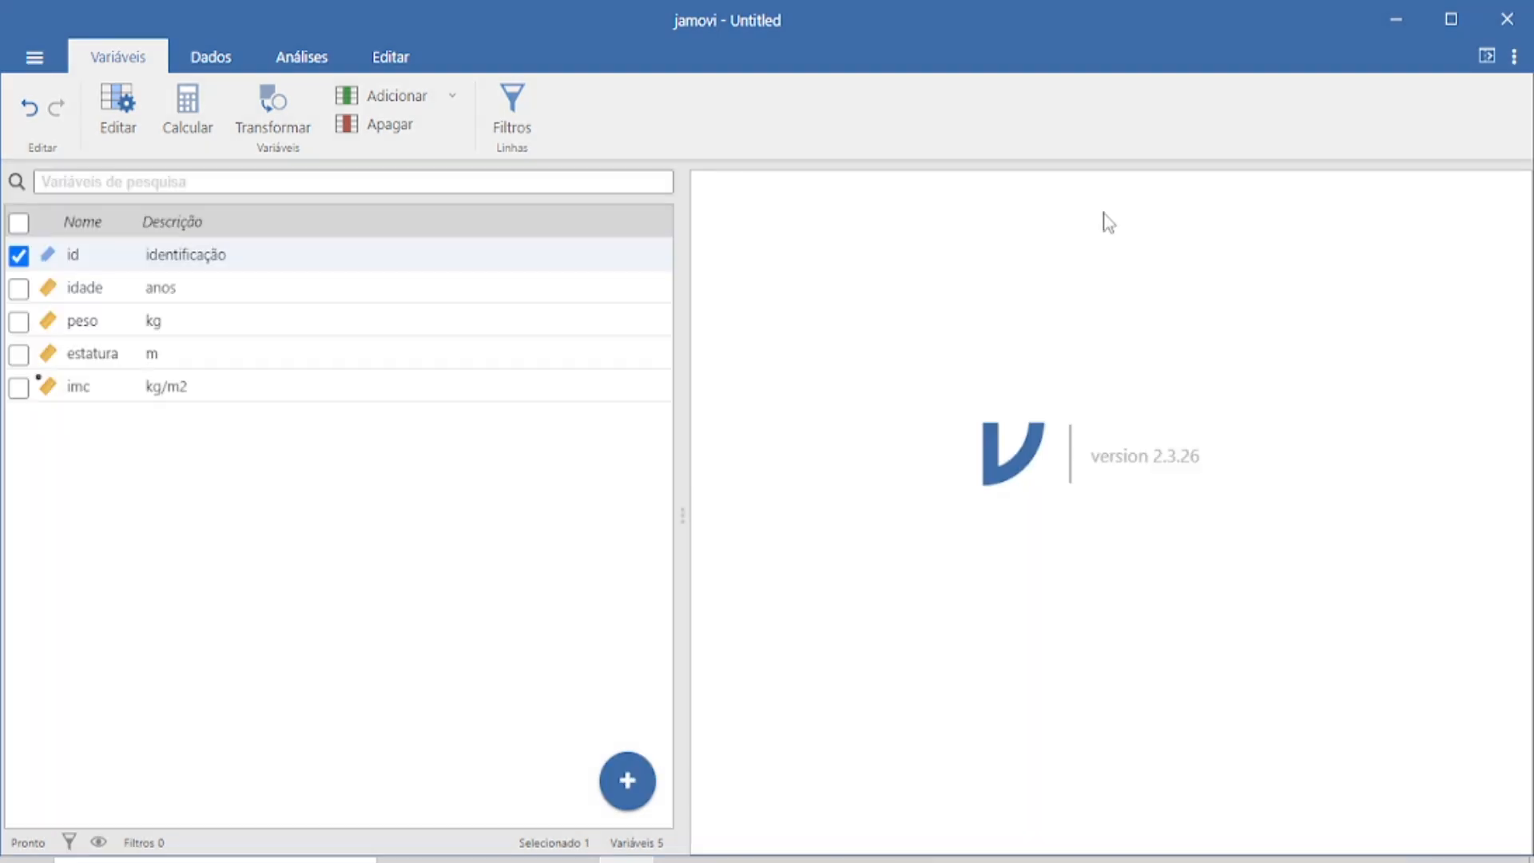